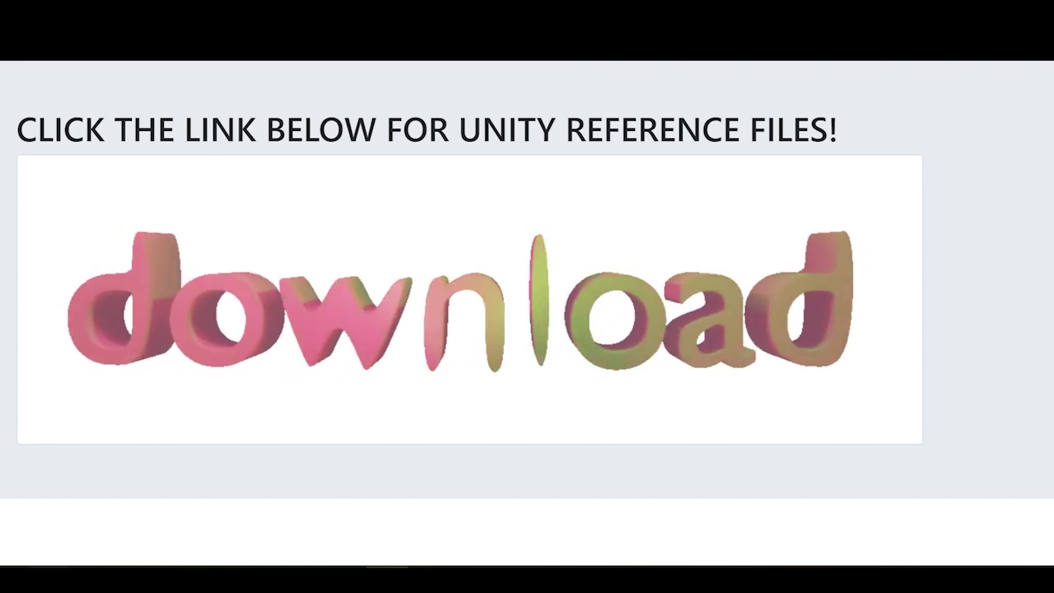
Launch Unity Hub and create a new 3D project named hinges
click(33, 553)
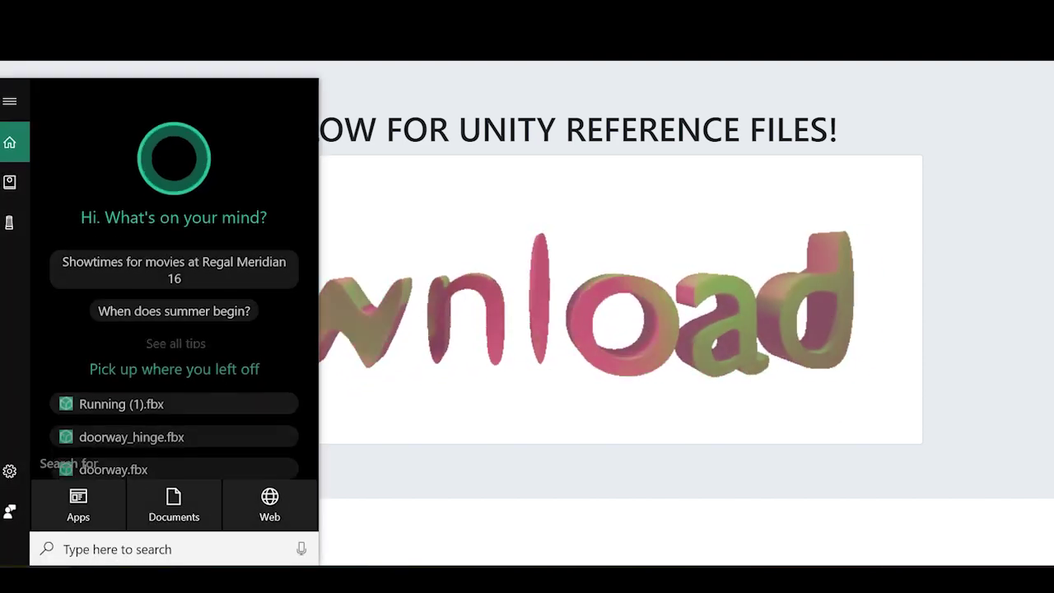
text(unity)
key(Return)
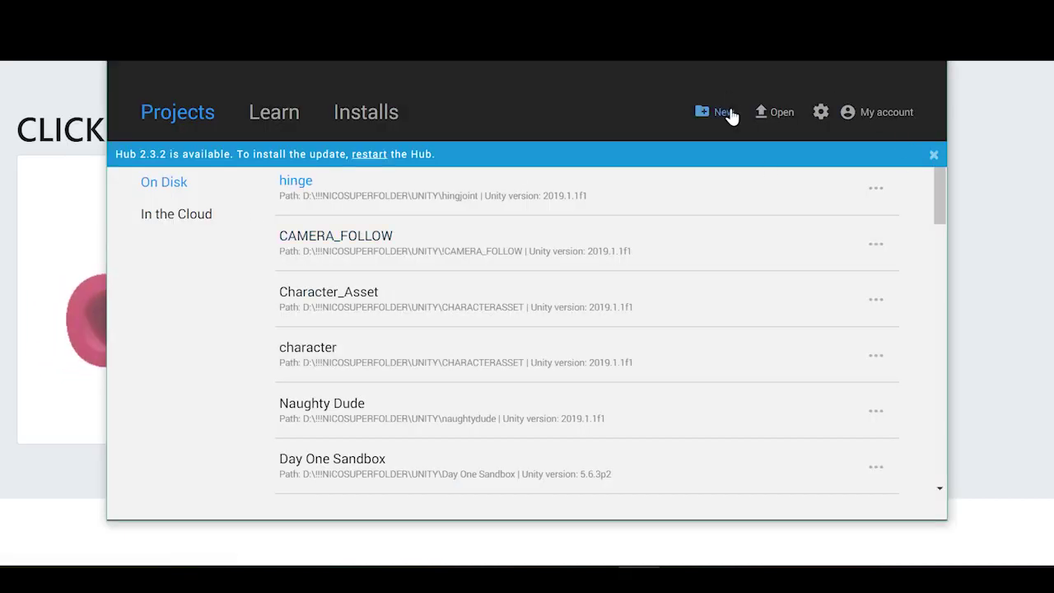
click(725, 114)
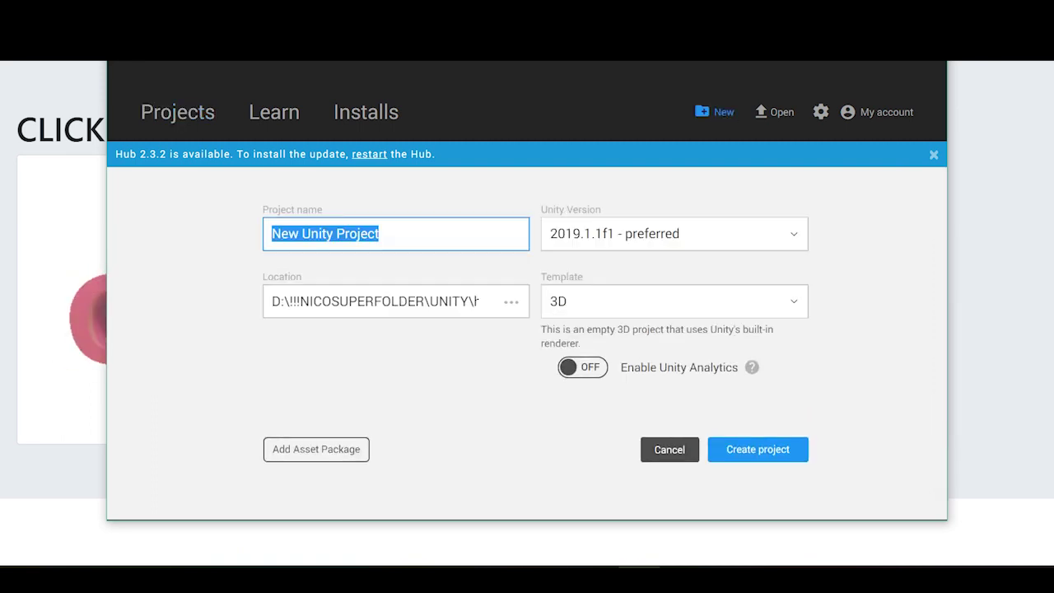
text(hin)
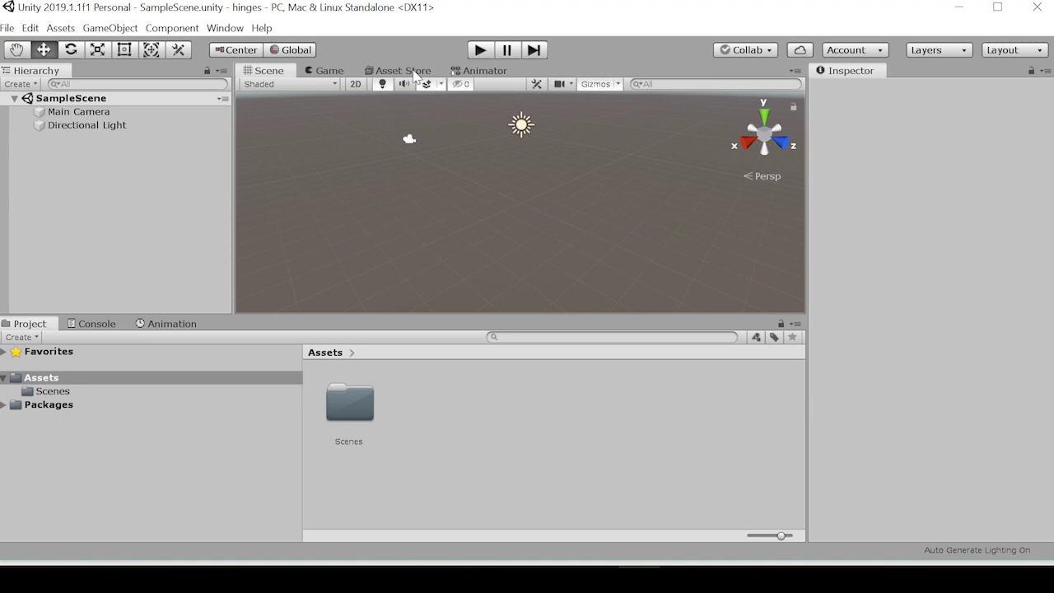
Search the Asset Store for standard assets and import the full Standard Assets (for Unity 2017.3) package
click(403, 70)
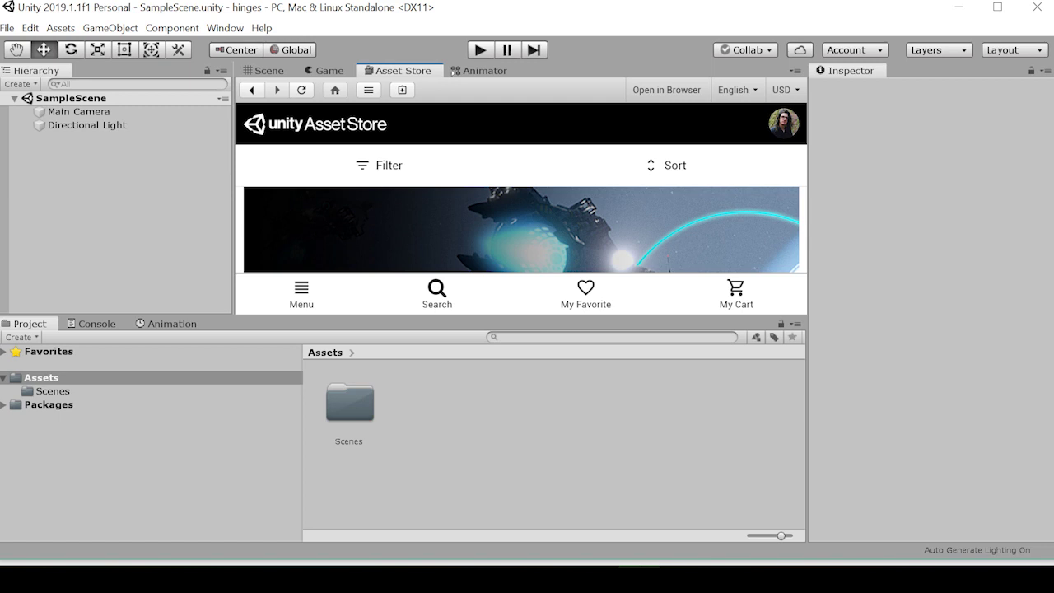
click(436, 296)
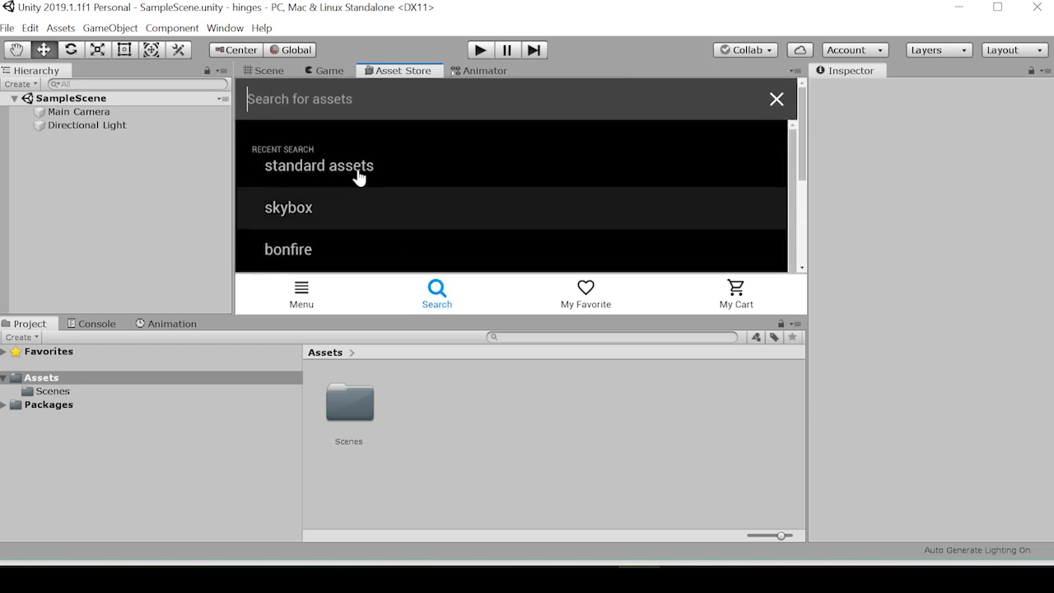
click(349, 172)
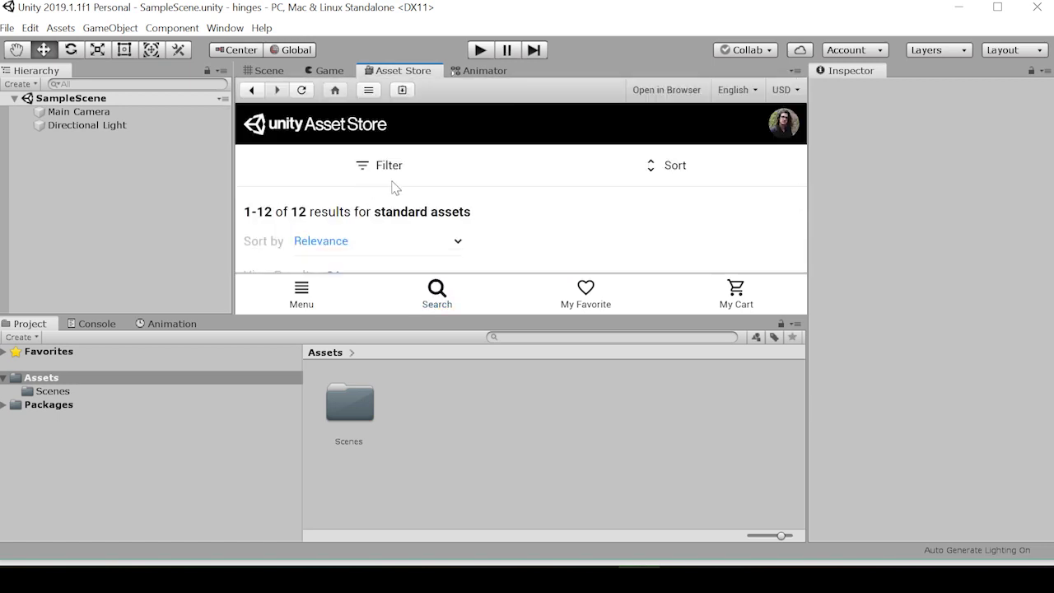
scroll(400, 197, down, 5)
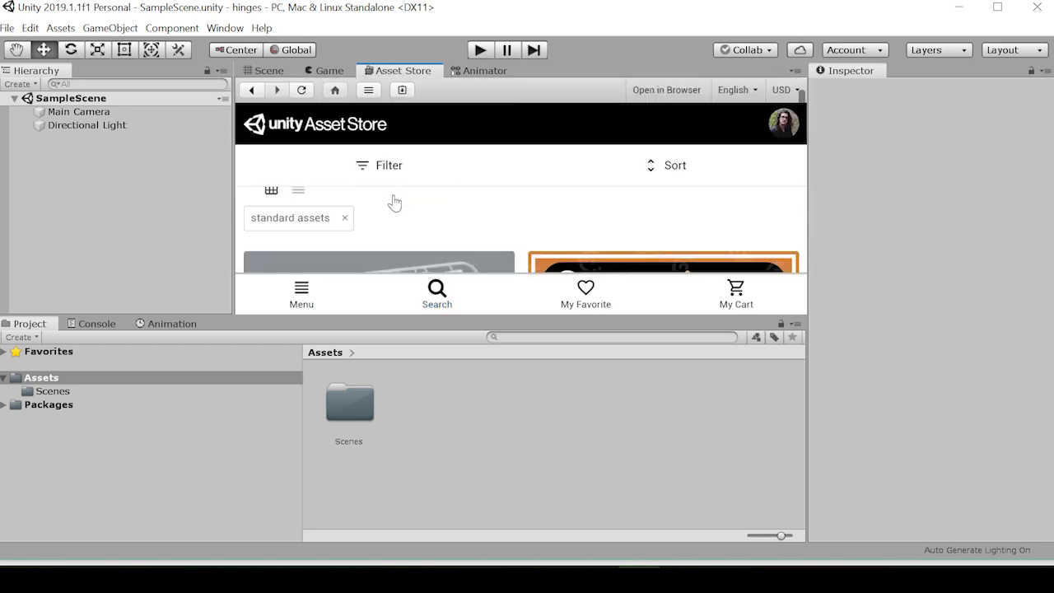
click(377, 233)
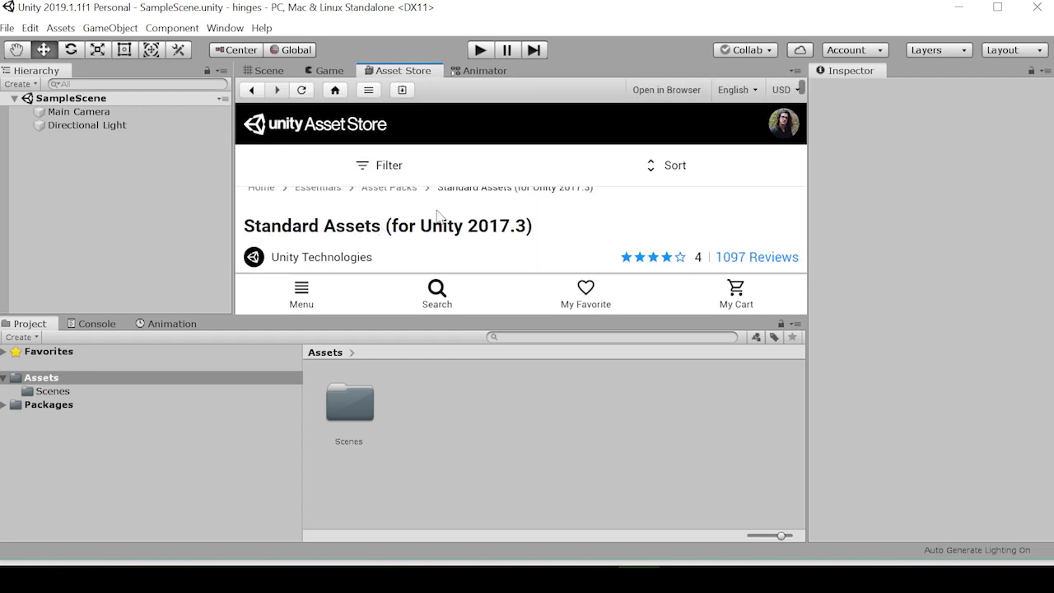
click(683, 298)
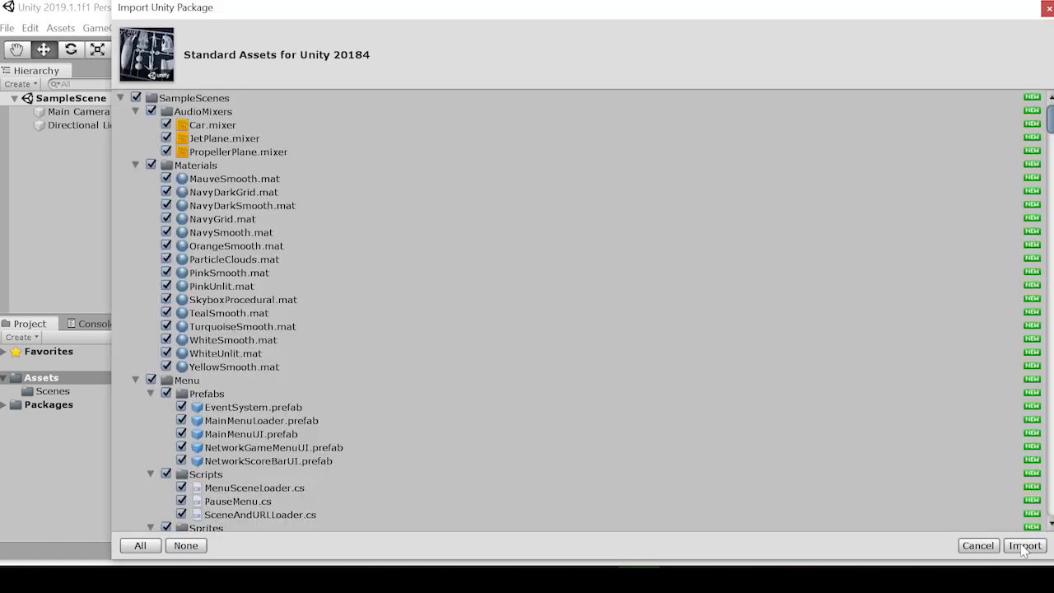
click(1024, 545)
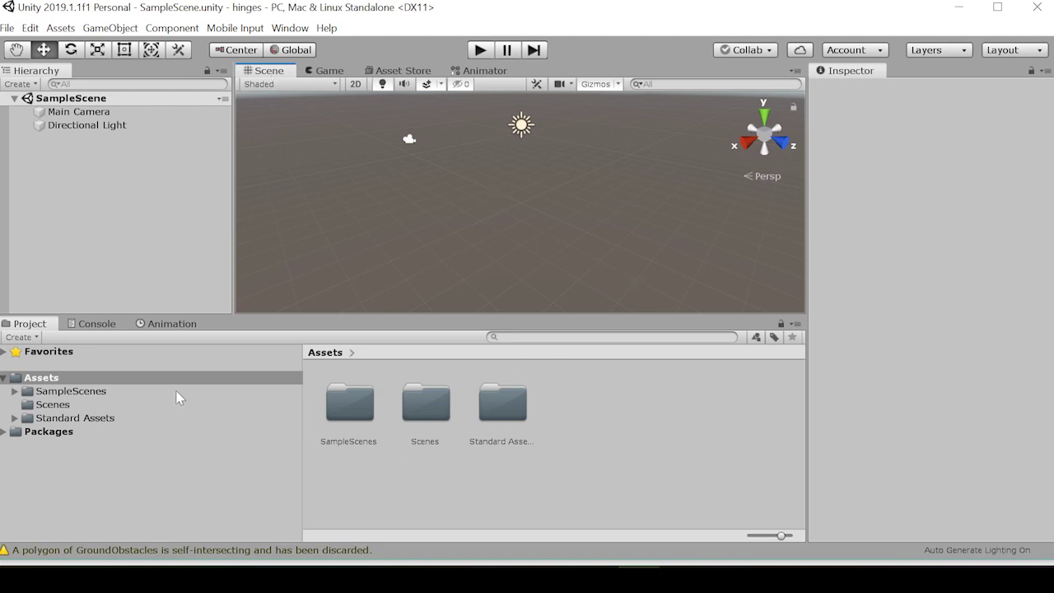
Place the FloorPrototype64x01x64 prefab from Standard Assets/Prototyping/Prefabs into the scene
click(69, 419)
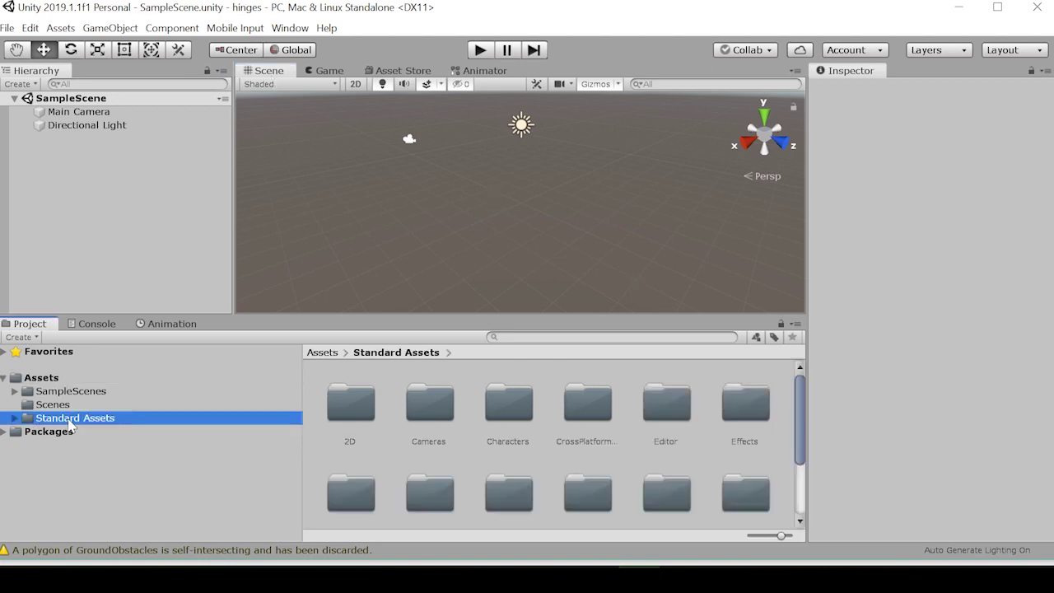
scroll(583, 426, down, 3)
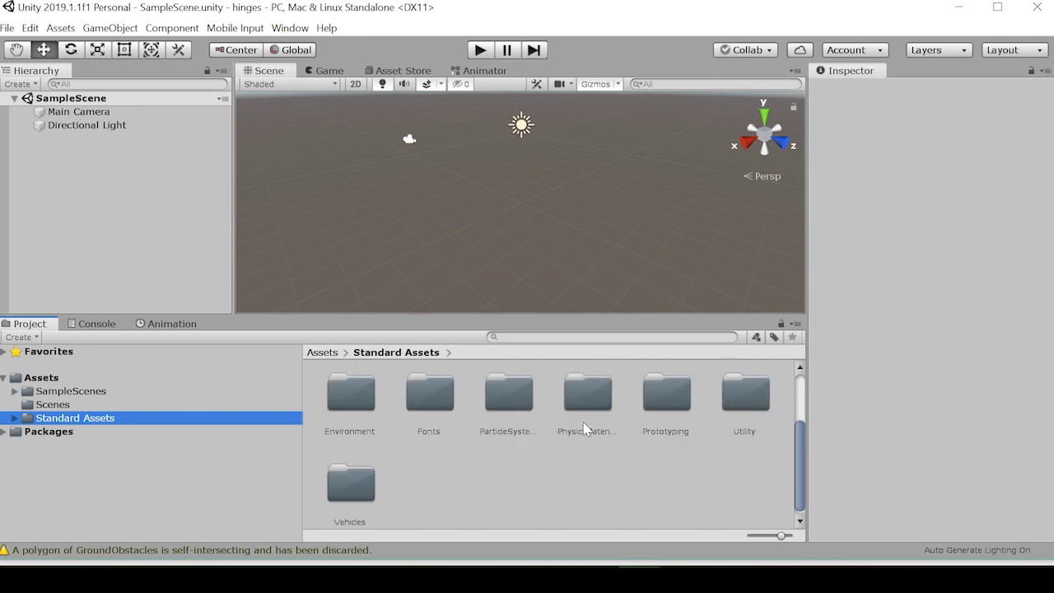
click(683, 408)
double_click(677, 412)
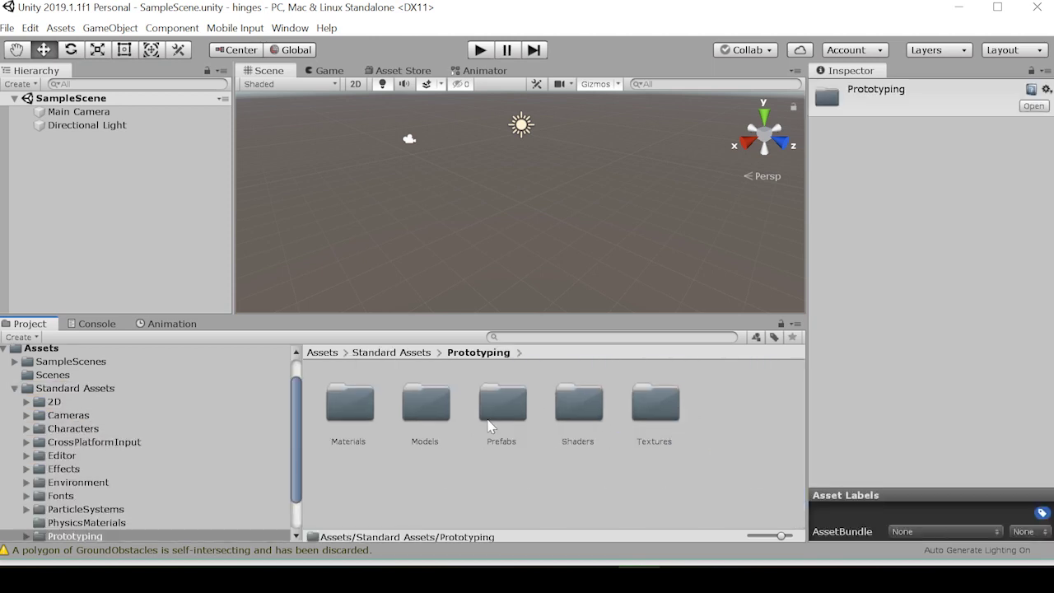
double_click(520, 421)
scroll(565, 430, down, 1)
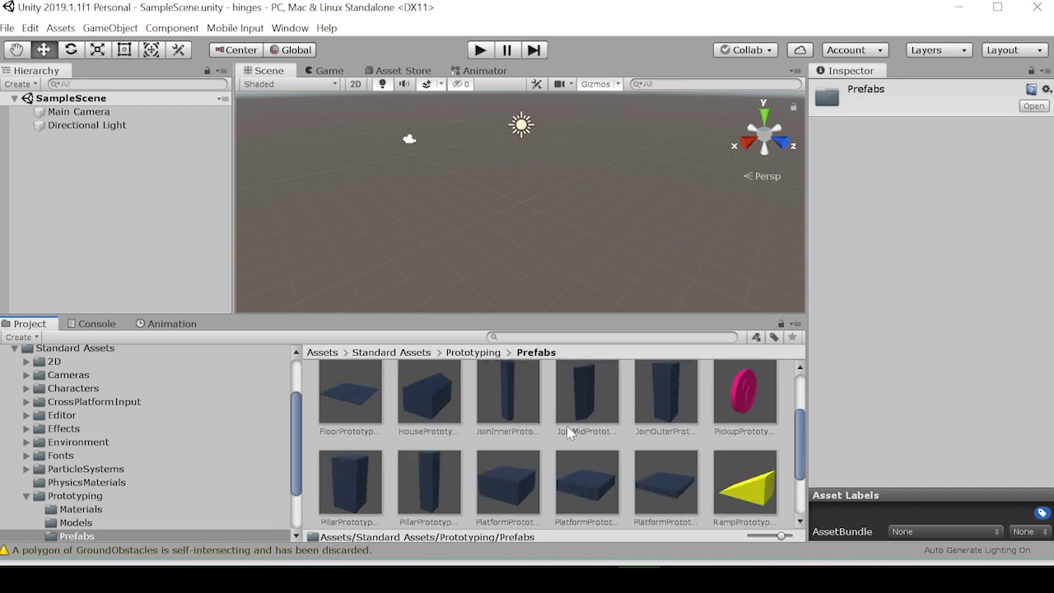
click(348, 404)
drag(348, 405, 454, 239)
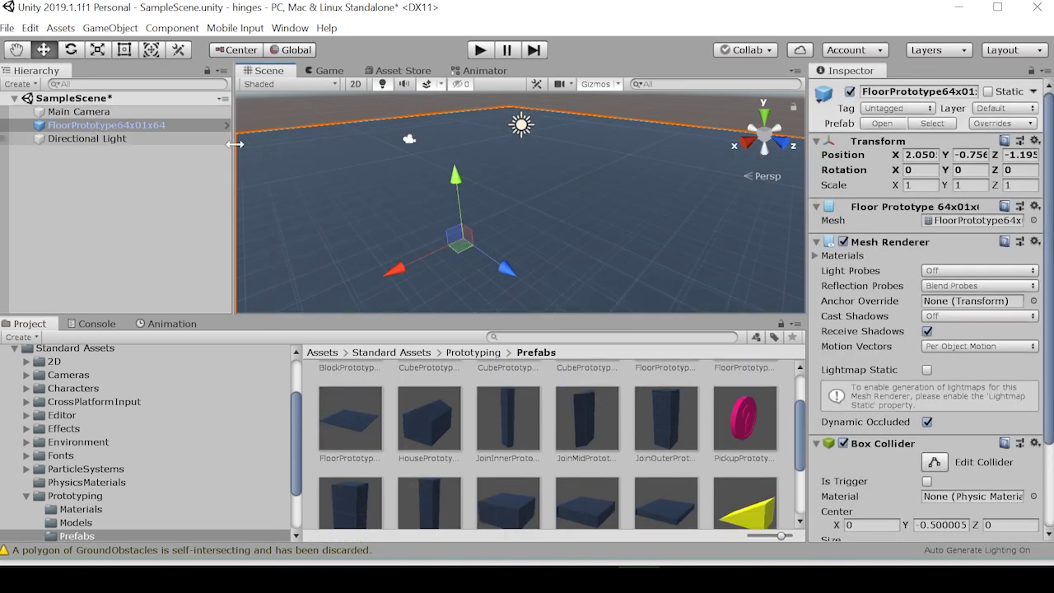
Set the floor prototype's position to X 0, Y 0, Z 0
click(918, 155)
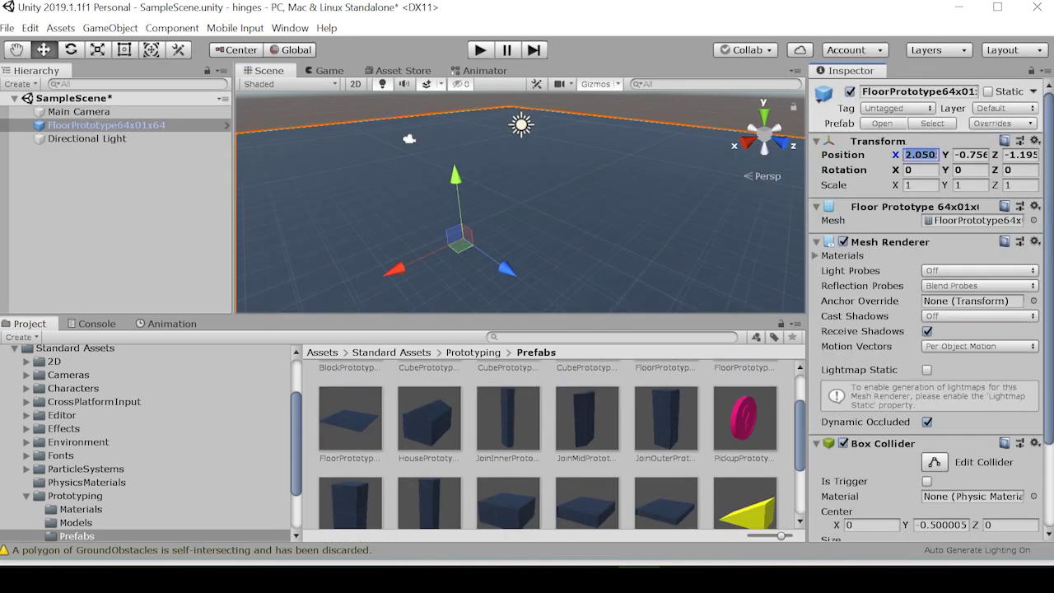
text(0)
key(Tab)
text(0)
key(Tab)
text(0)
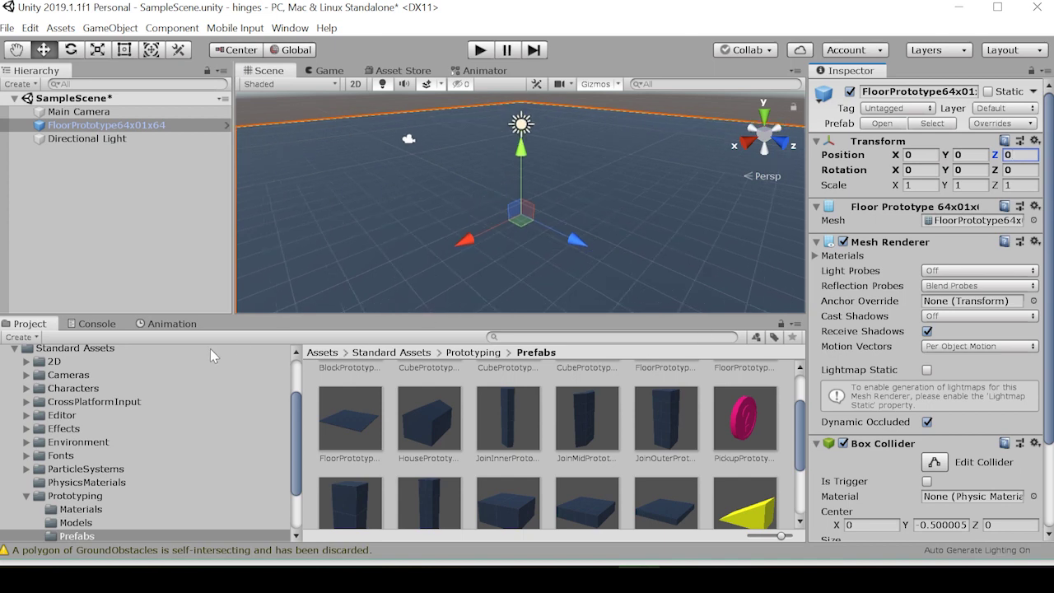
Import the doorway_hinge model into the root Assets folder and place it in the scene on the floor
click(78, 348)
click(47, 378)
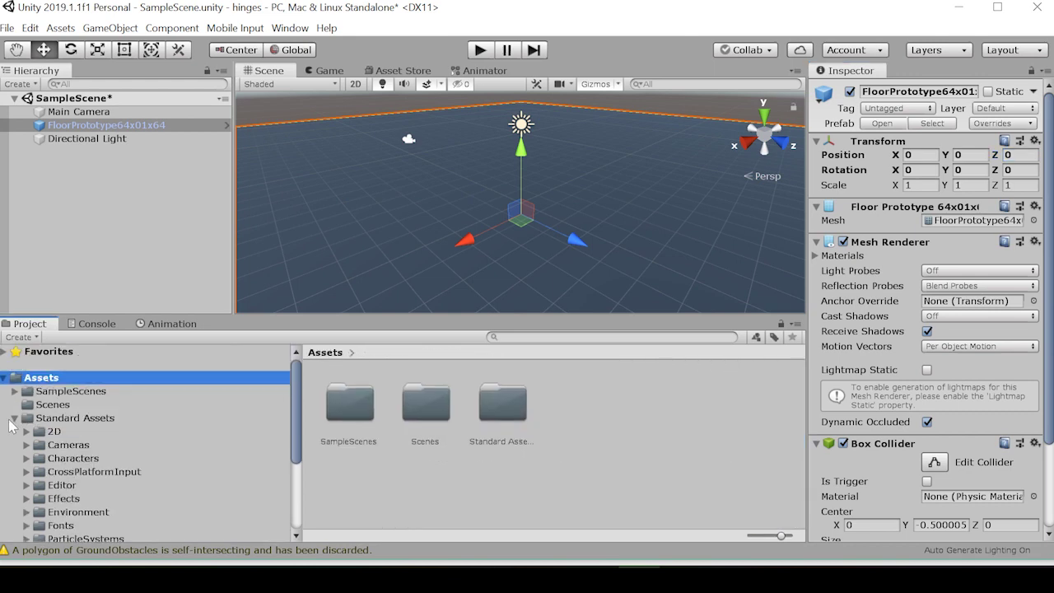
click(11, 424)
click(11, 419)
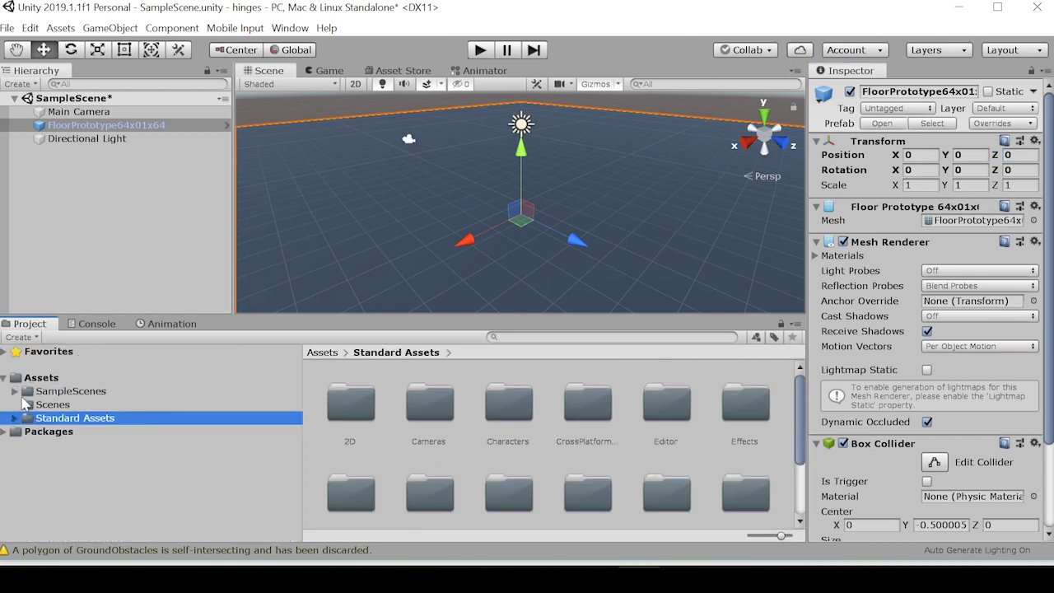
click(28, 380)
click(646, 461)
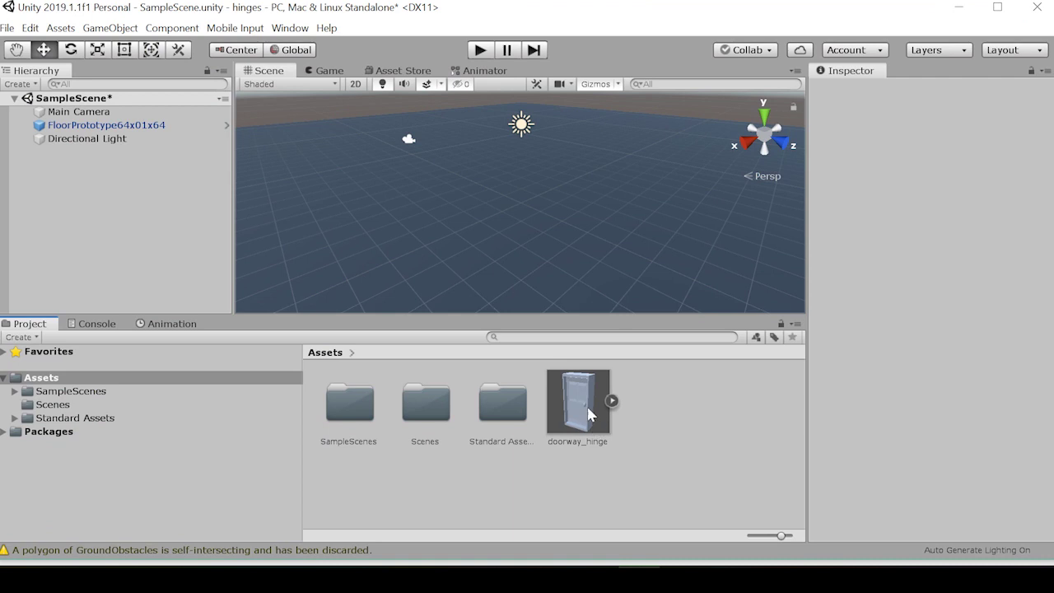
drag(588, 414, 512, 158)
scroll(512, 158, down, 4)
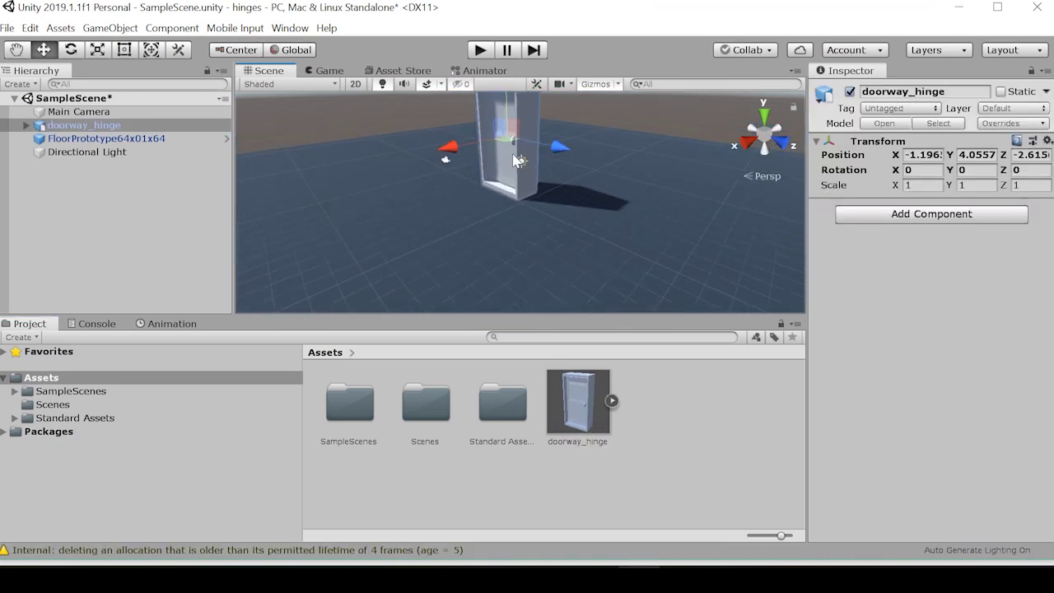
Align the Main Camera with a scene view that frames the whole doorway at an angle
middle_drag(566, 162, 597, 219)
scroll(597, 218, up, 4)
click(685, 219)
click(660, 199)
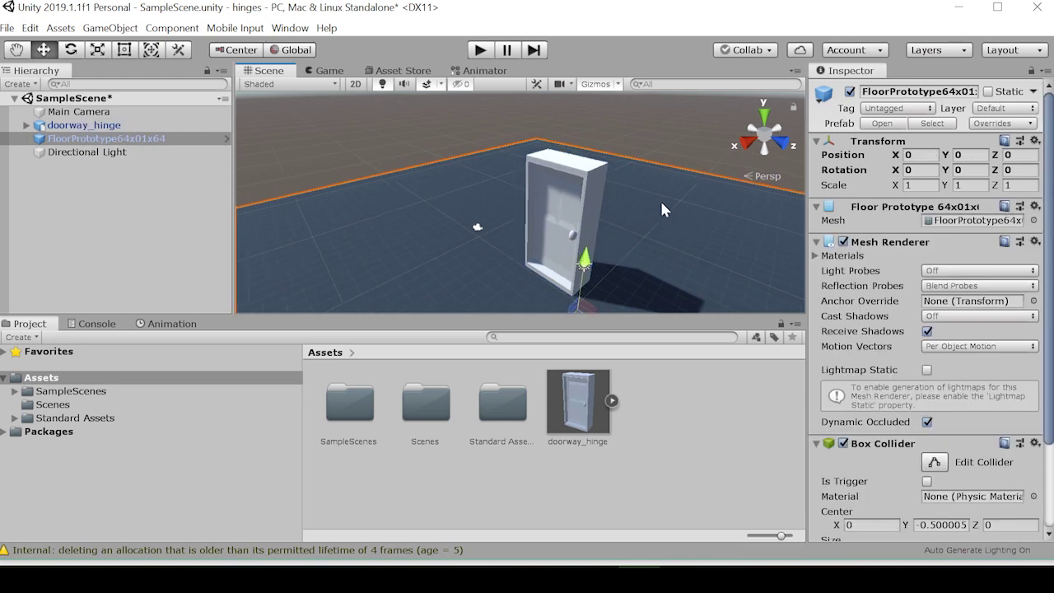
click(653, 112)
middle_drag(669, 148, 650, 115)
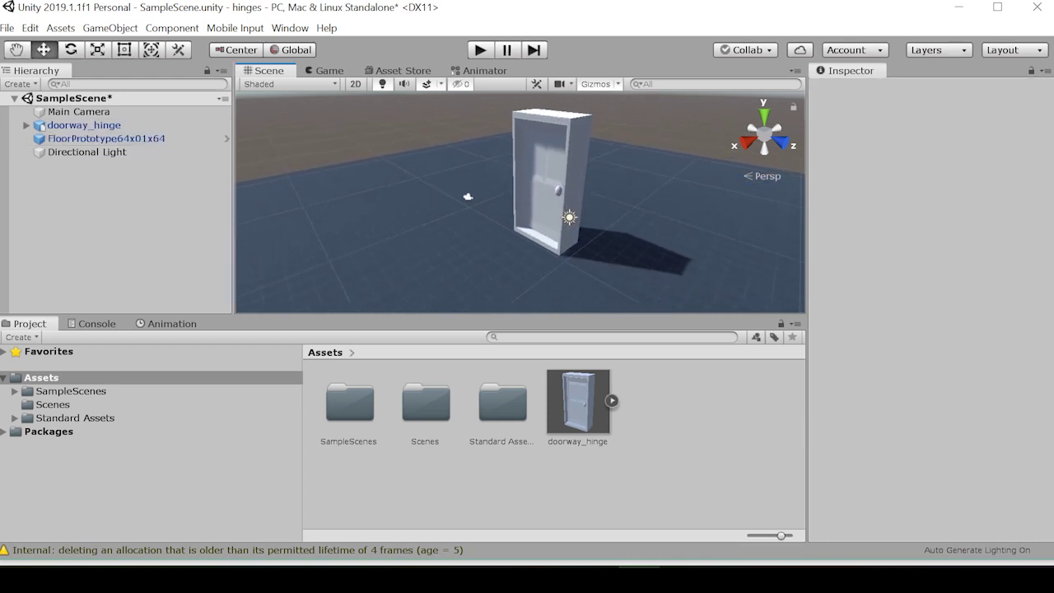
click(78, 111)
key(ctrl+shift+f)
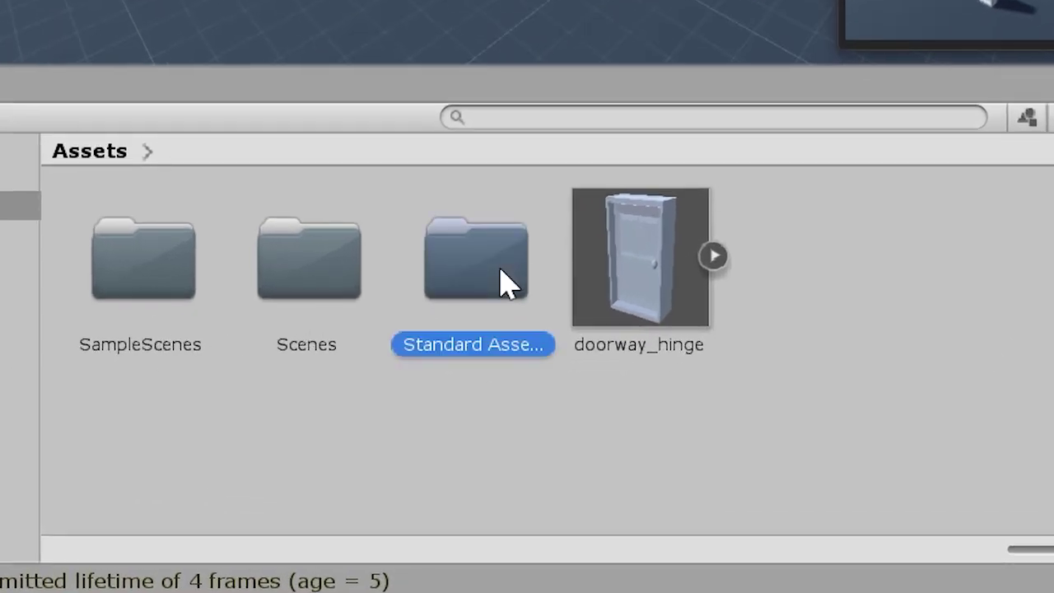
Place the ThirdPersonController prefab from Standard Assets/Characters/ThirdPersonCharacter/Prefabs on the floor beside the doorway
double_click(512, 408)
scroll(816, 337, down, 4)
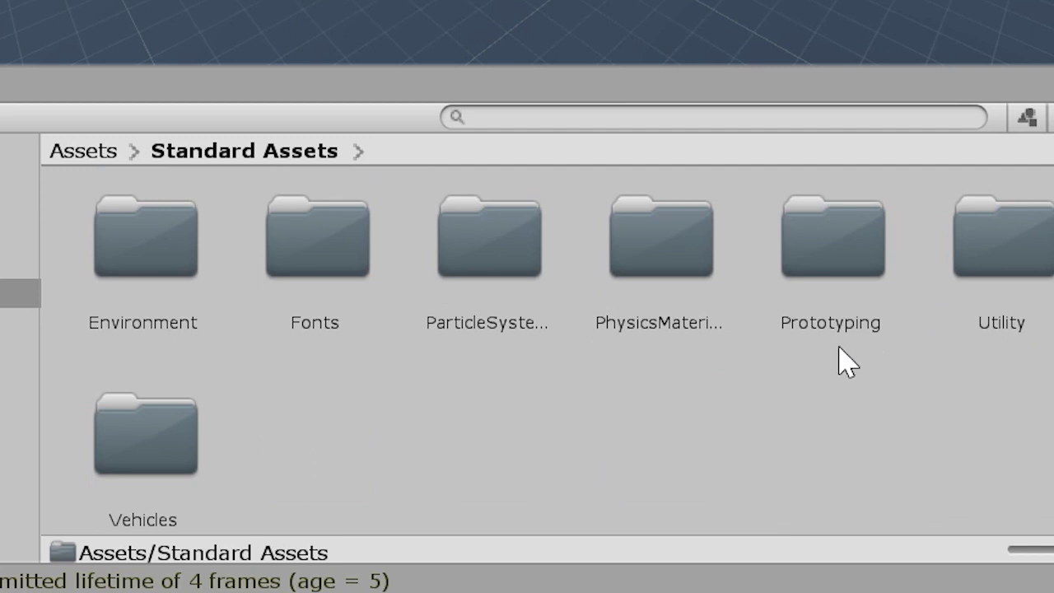
scroll(610, 325, up, 2)
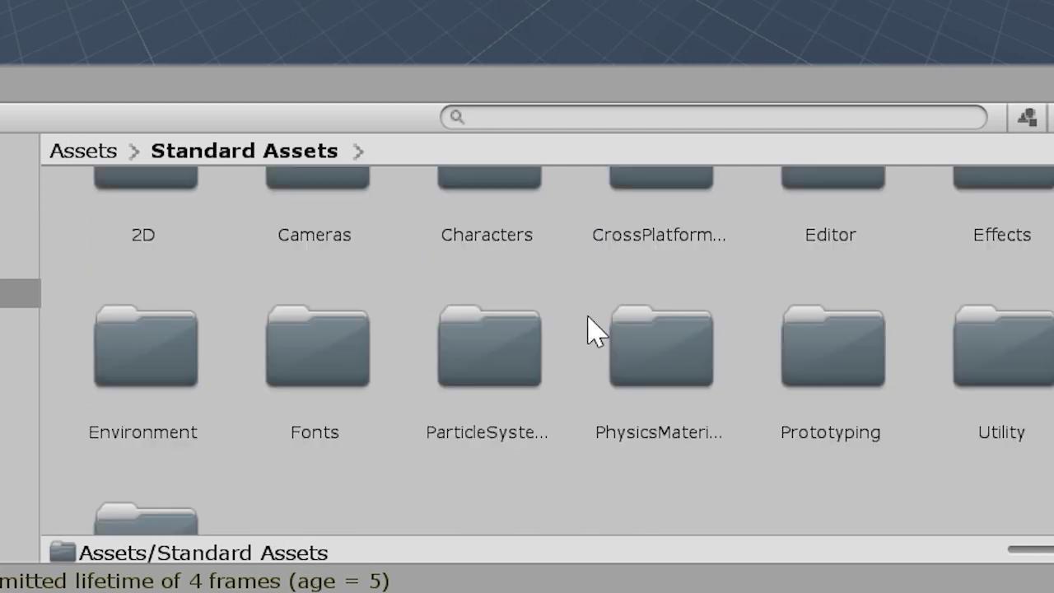
double_click(519, 234)
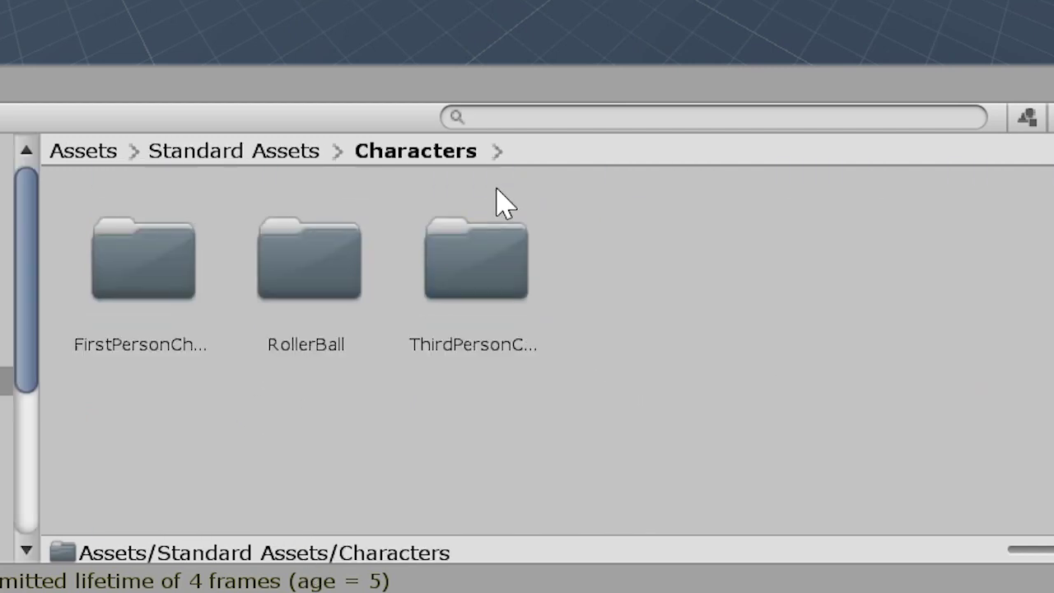
double_click(486, 301)
double_click(835, 289)
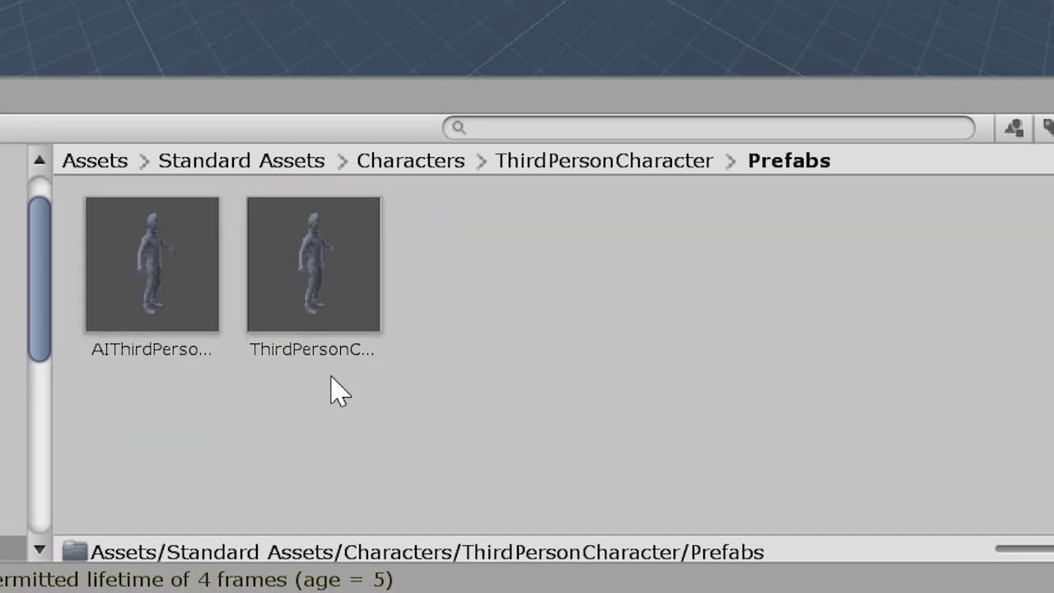
drag(314, 272, 433, 254)
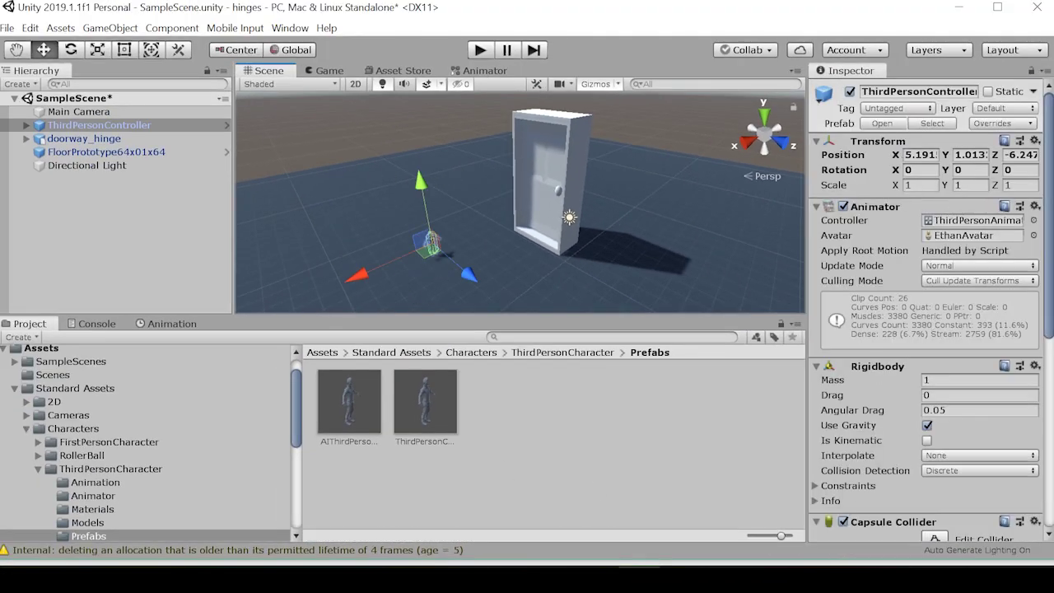
Set the ThirdPersonController's scale to 4 on X, Y and Z, then deselect it
click(916, 184)
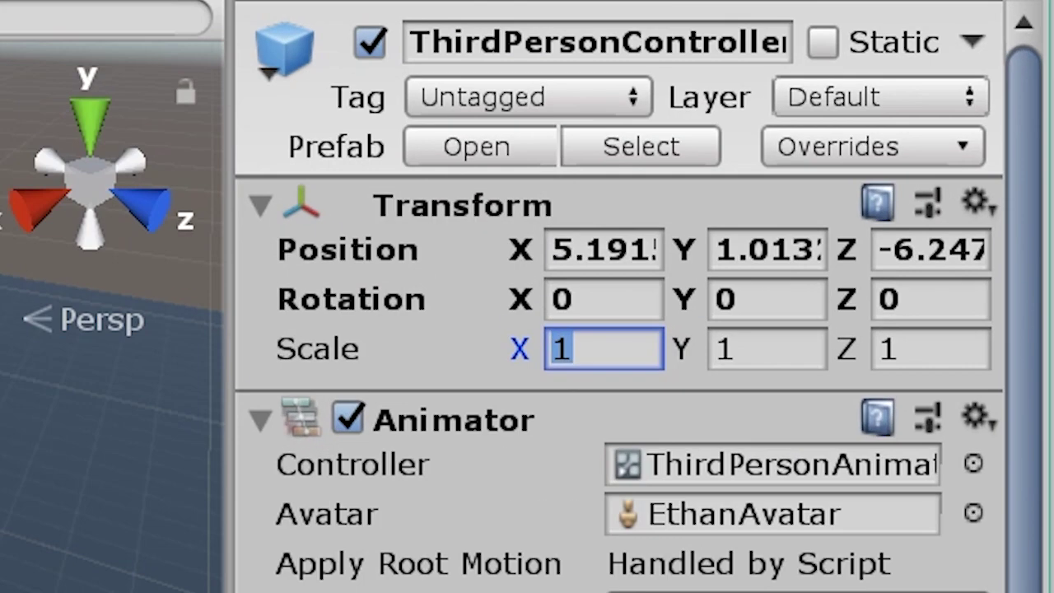
text(4)
key(Tab)
text(4)
key(Tab)
text(4)
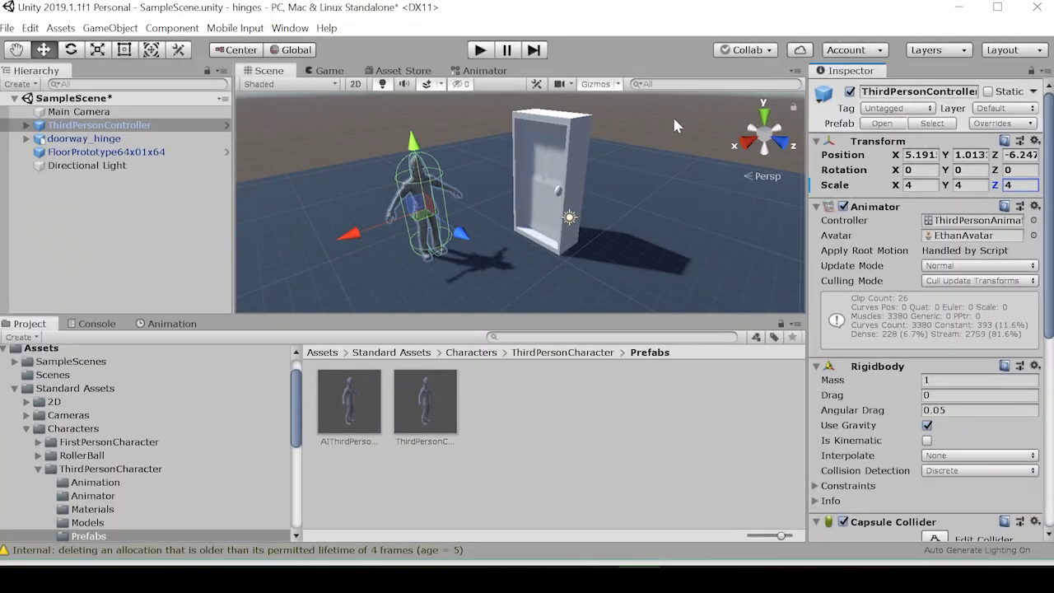
click(673, 124)
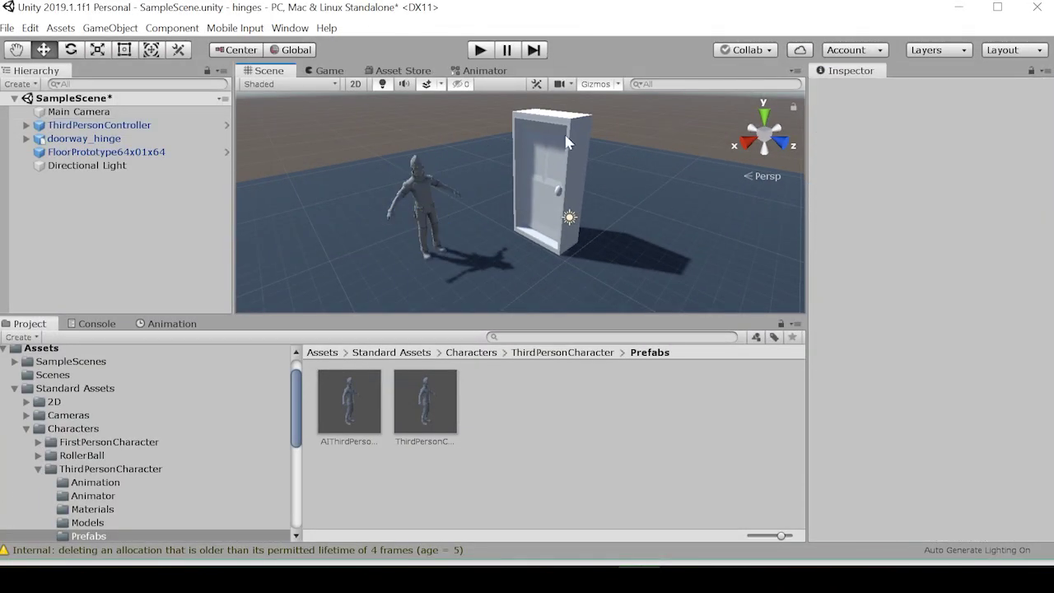
Play the scene and walk the character around and through the closed door to test for collision
click(480, 51)
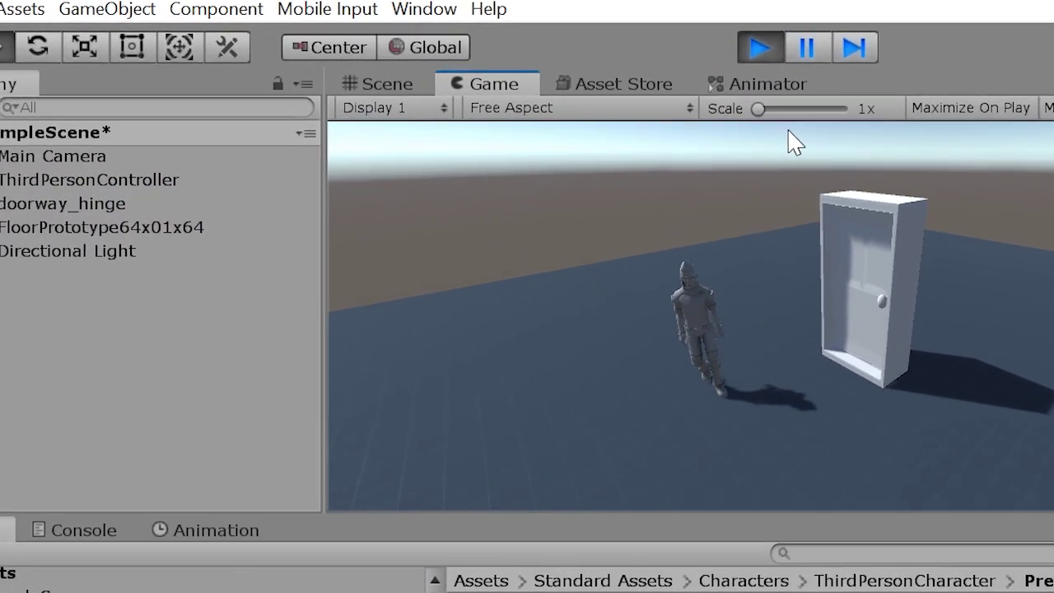
key(s)
key(d)
key(w)
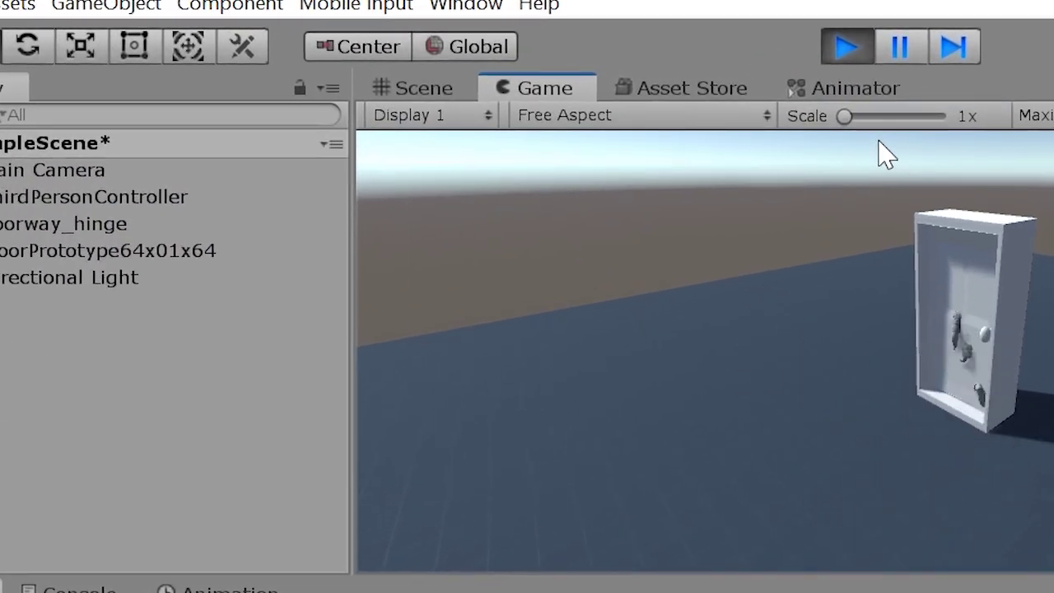
key(a)
key(s)
Expand doorway_hinge to inspect its child objects, exit play mode and select the door panel Cube.001
click(99, 225)
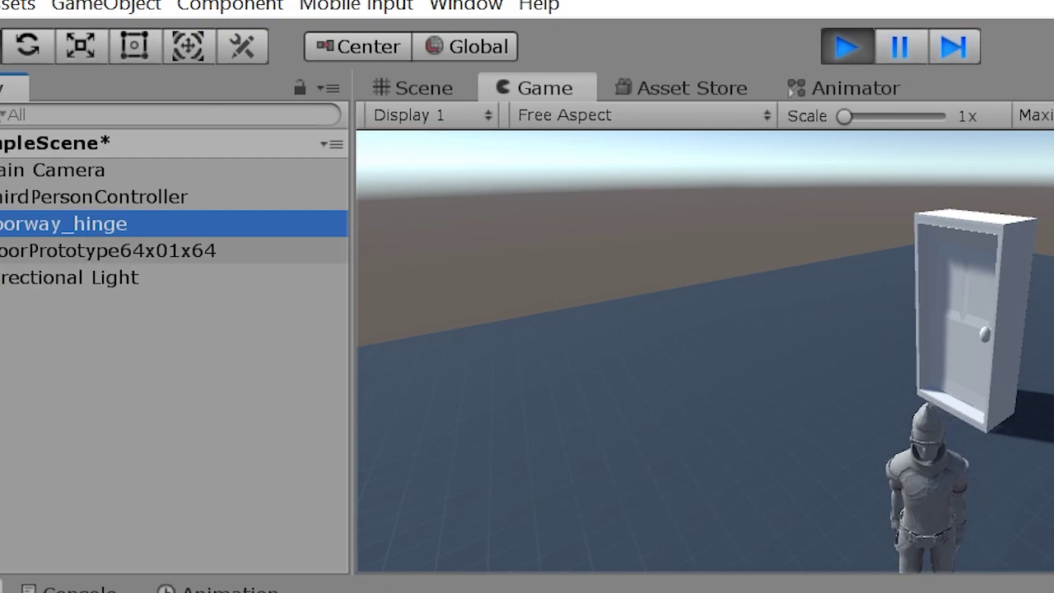
click(2, 224)
click(50, 252)
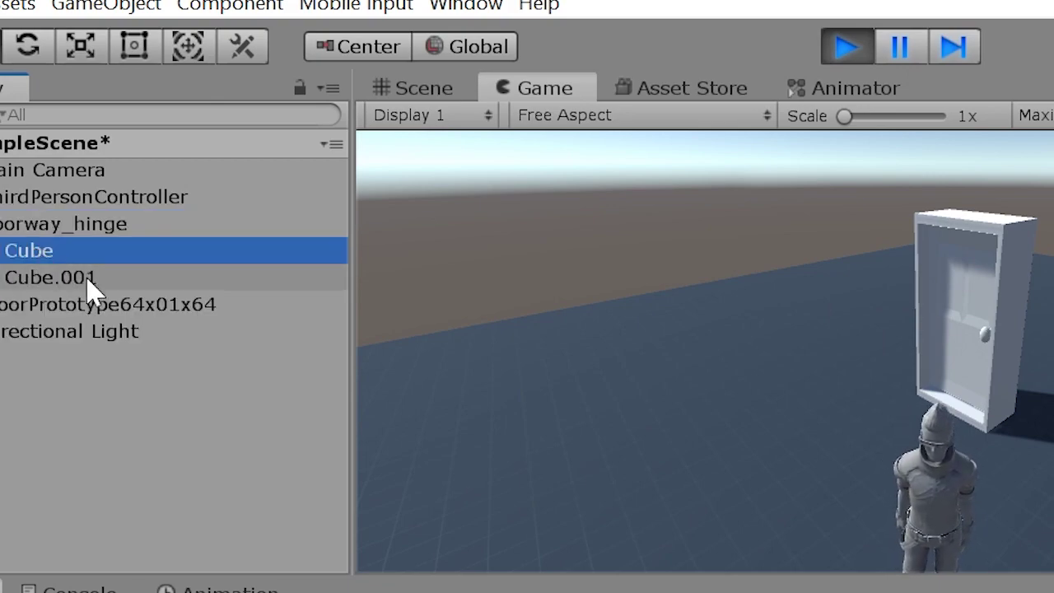
click(844, 45)
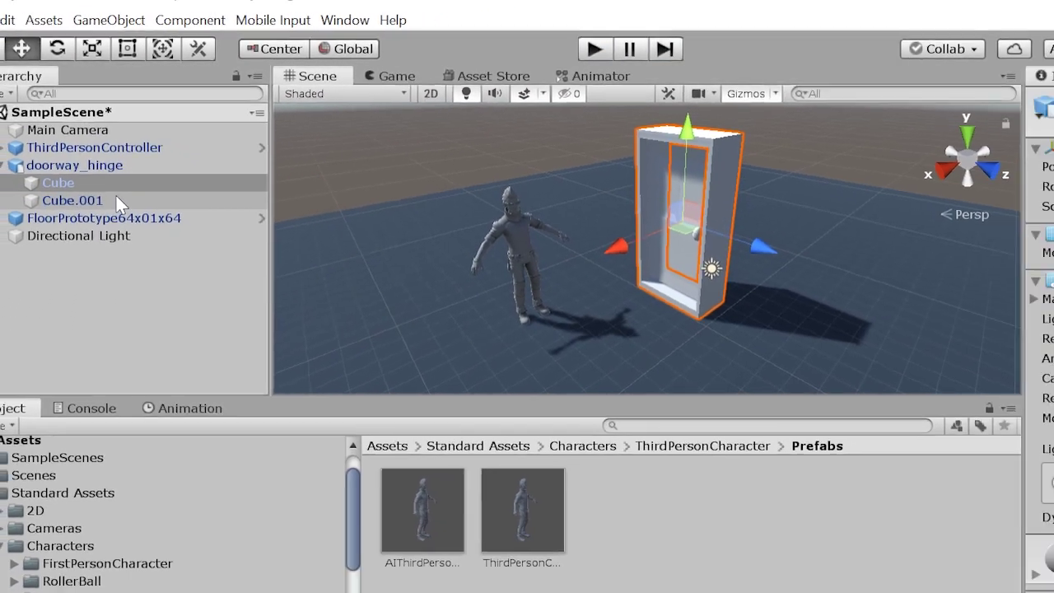
click(99, 252)
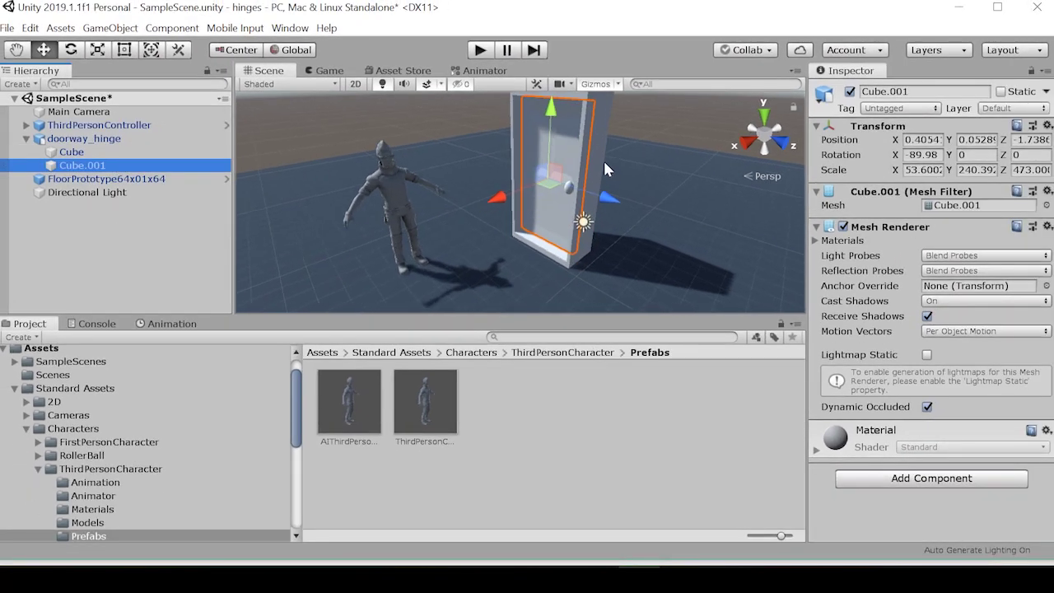
Try moving the door panel Cube.001 along the X axis and undo the move
scroll(531, 177, up, 2)
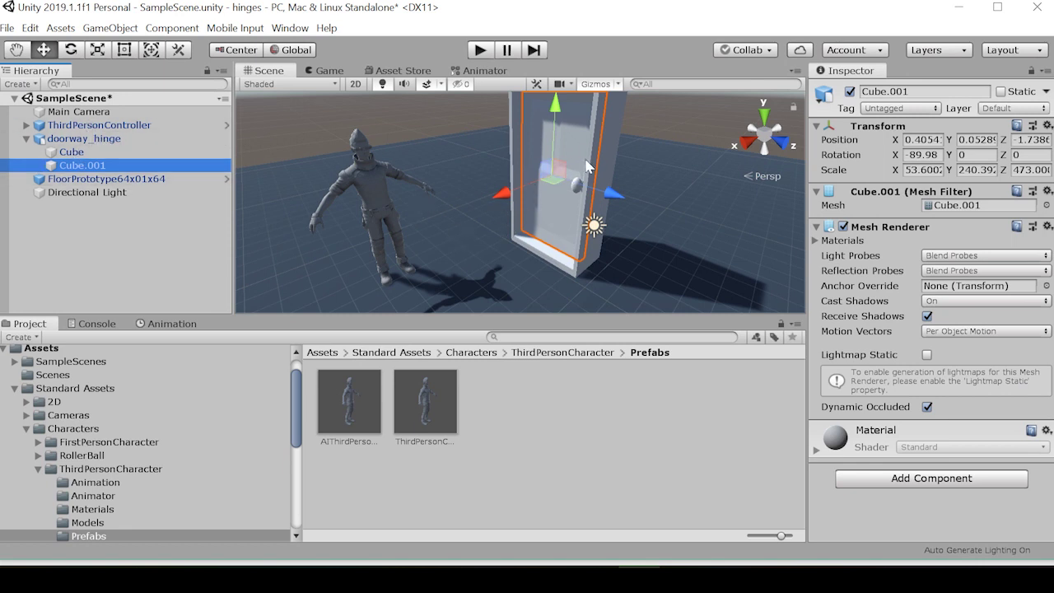
scroll(568, 177, down, 2)
drag(500, 206, 583, 193)
key(ctrl+z)
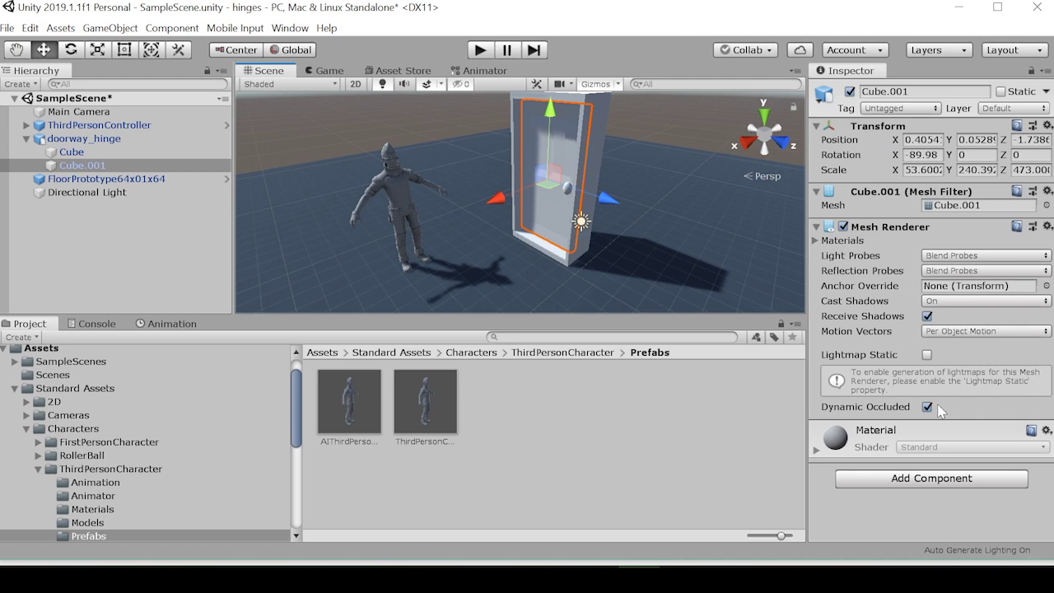
Add a Hinge Joint component to the door panel Cube.001
click(930, 479)
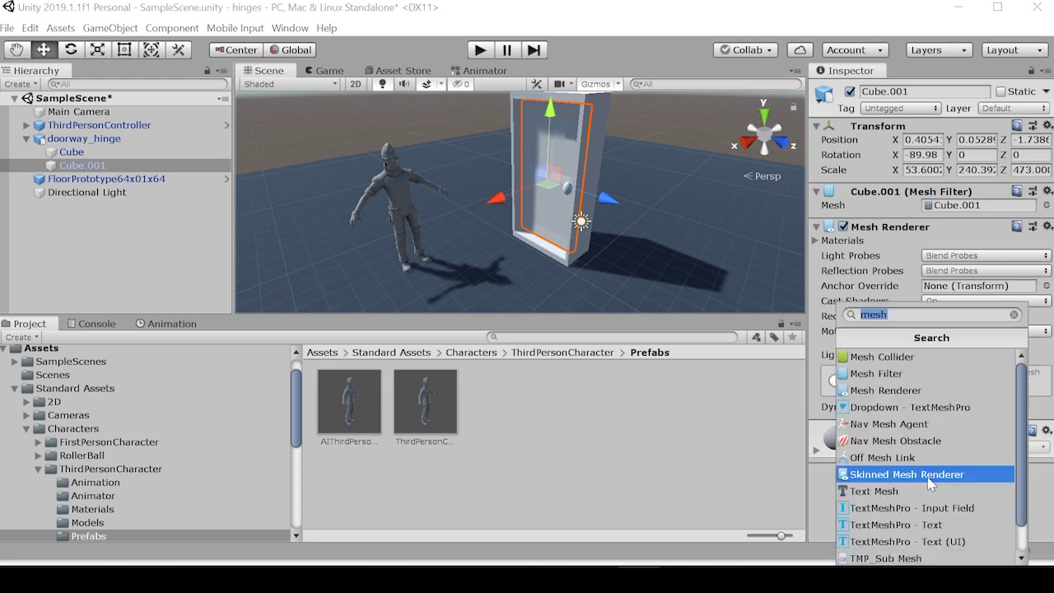
text(hing)
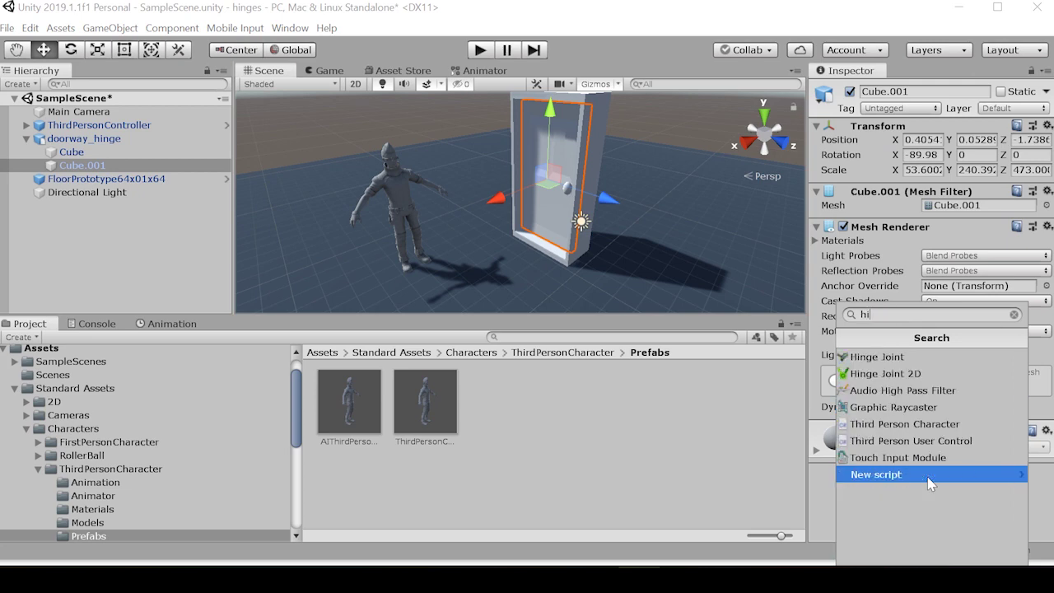
click(895, 357)
scroll(904, 375, down, 10)
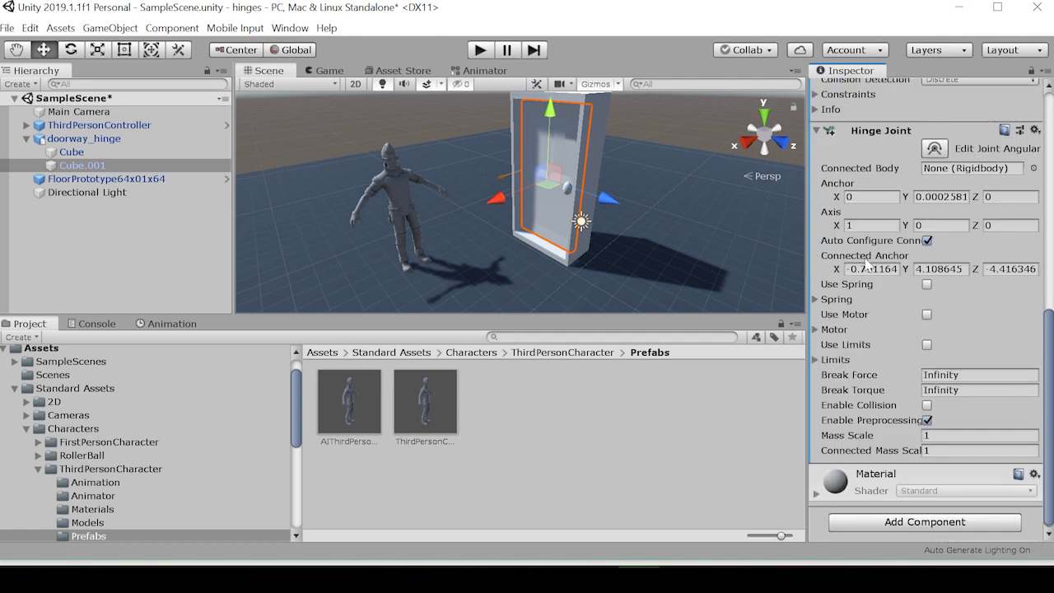
Set the Hinge Joint's axis to X 0, Y 0, Z 1
scroll(914, 214, up, 5)
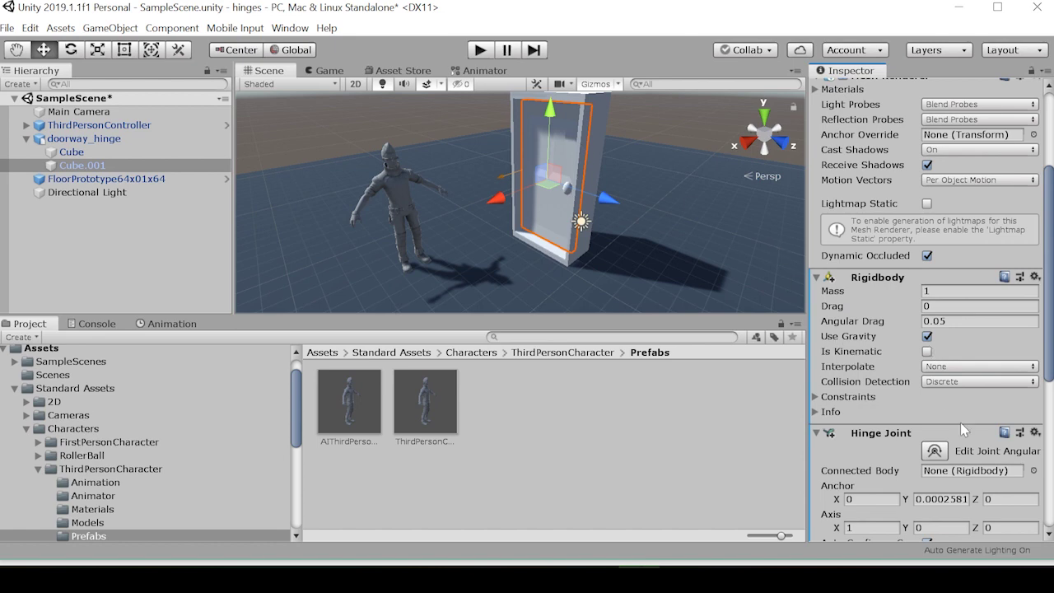
scroll(959, 453, down, 3)
click(865, 375)
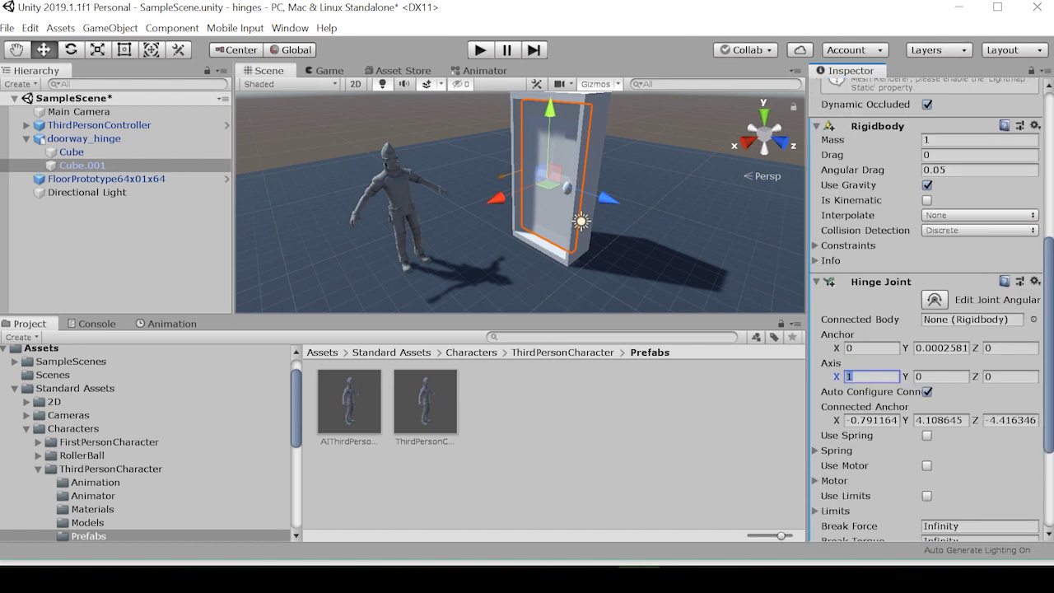
text(0)
key(Tab)
key(Tab)
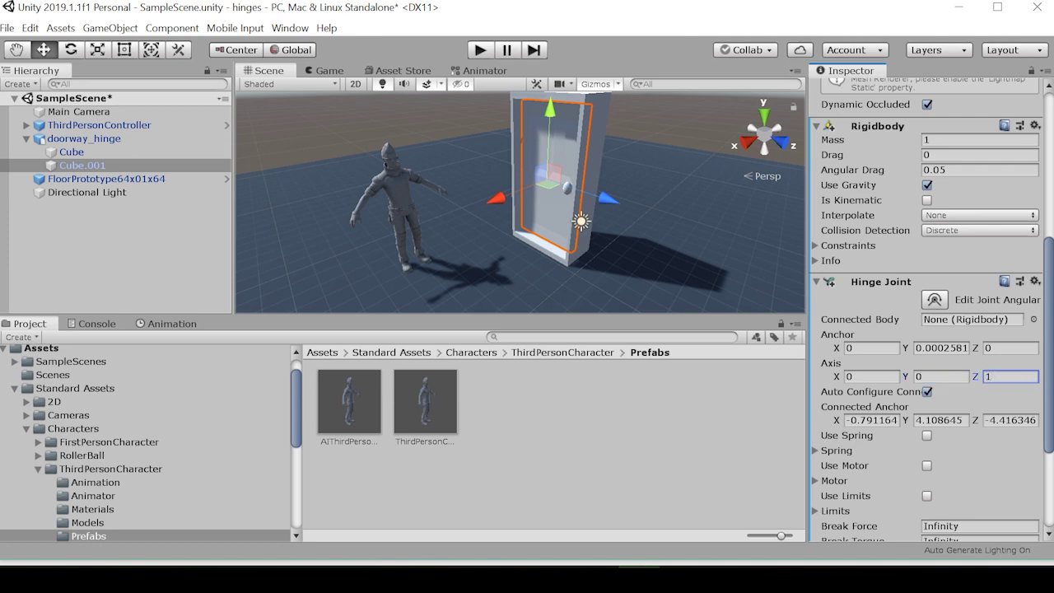
Play the scene, walk the character around and into the door to test the hinge, and stop playing
click(479, 50)
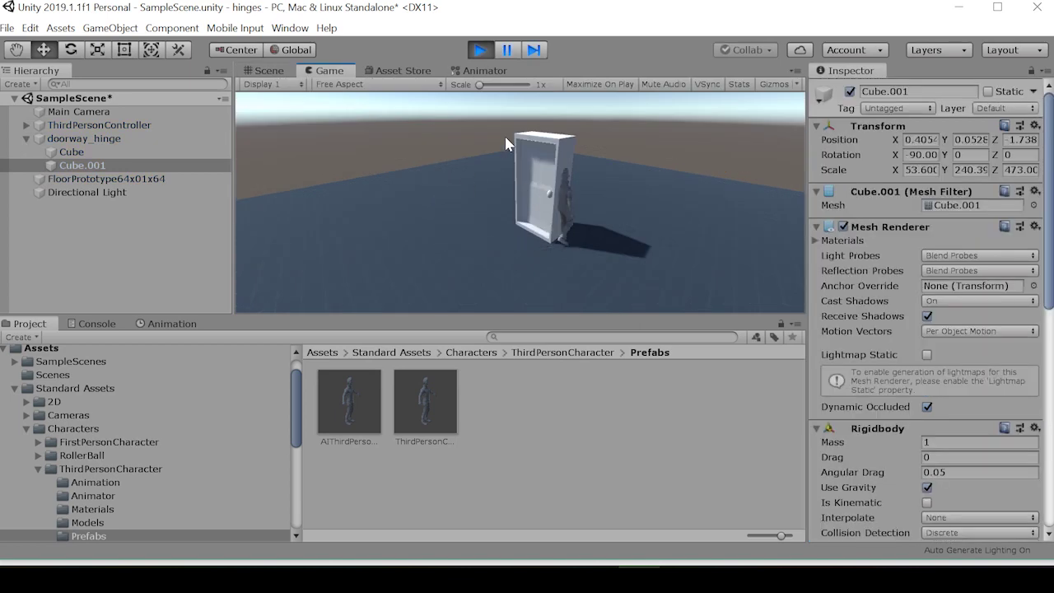
key(s)
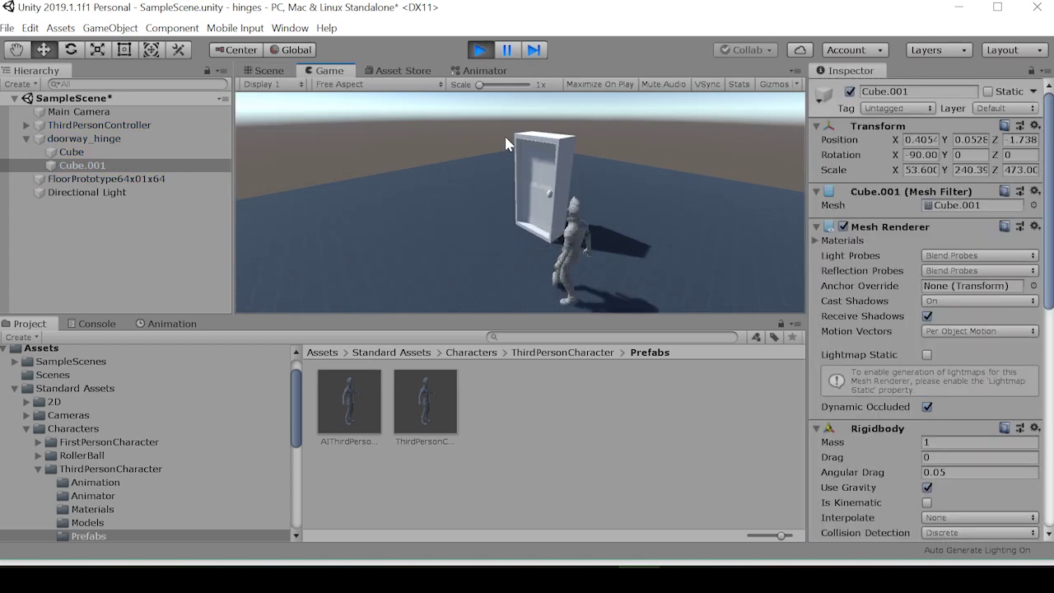
key(w)
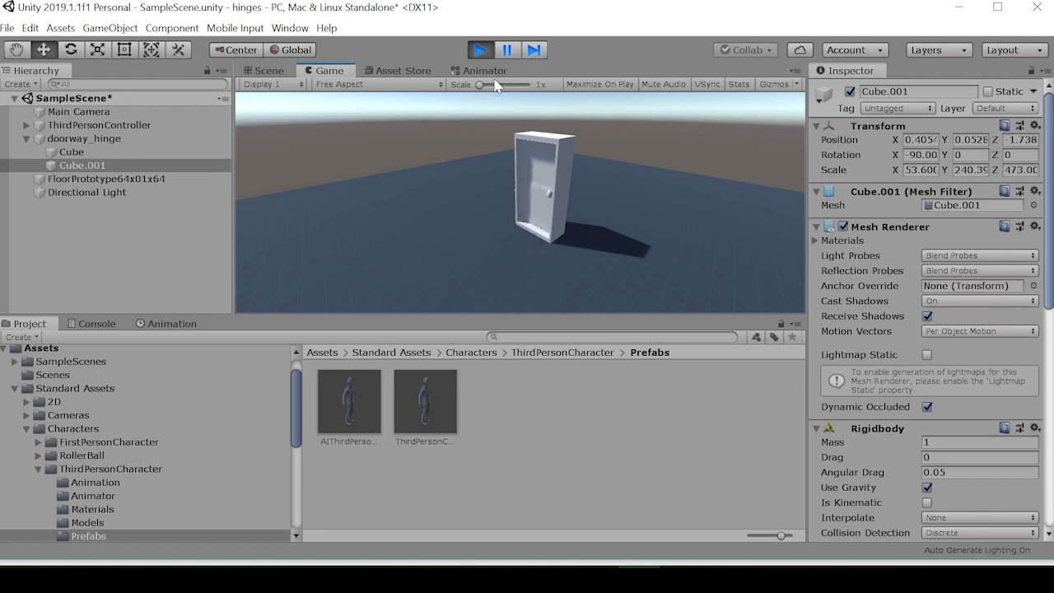
key(a)
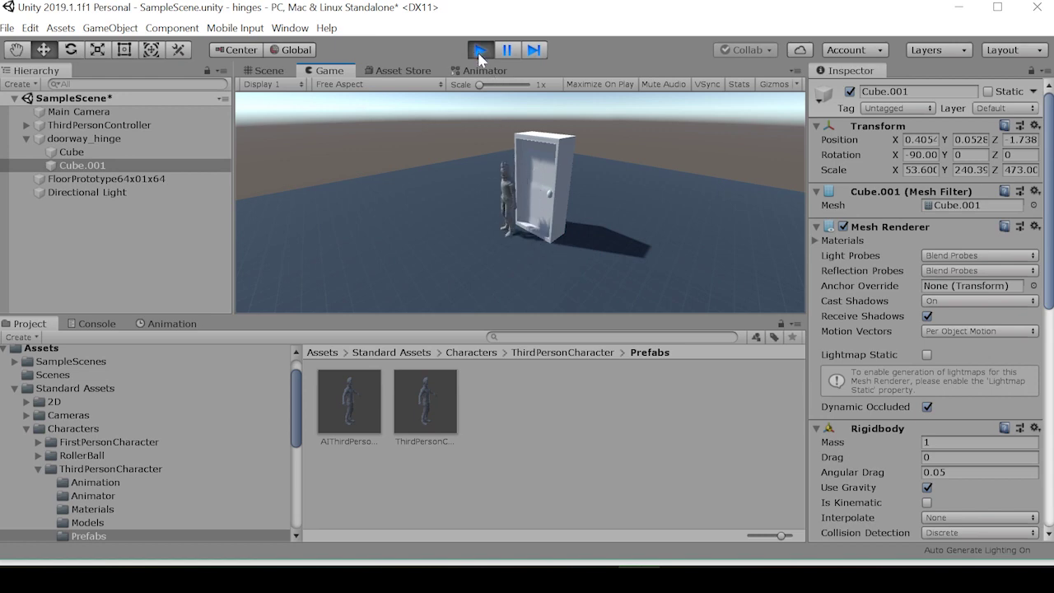
click(483, 49)
click(480, 50)
Add a Mesh Collider component to the door panel Cube.001
scroll(888, 394, down, 8)
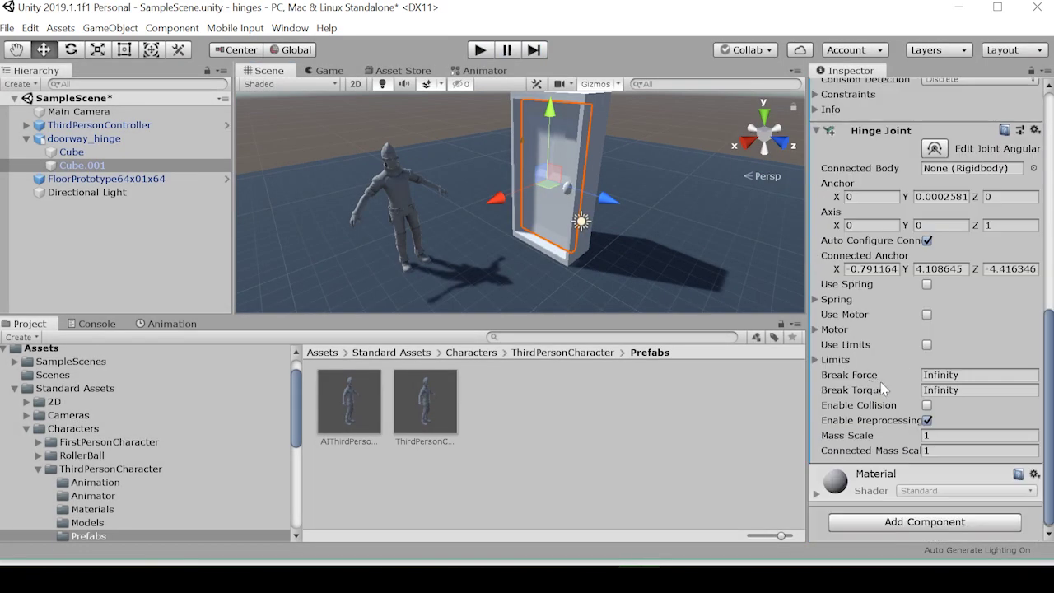
click(924, 521)
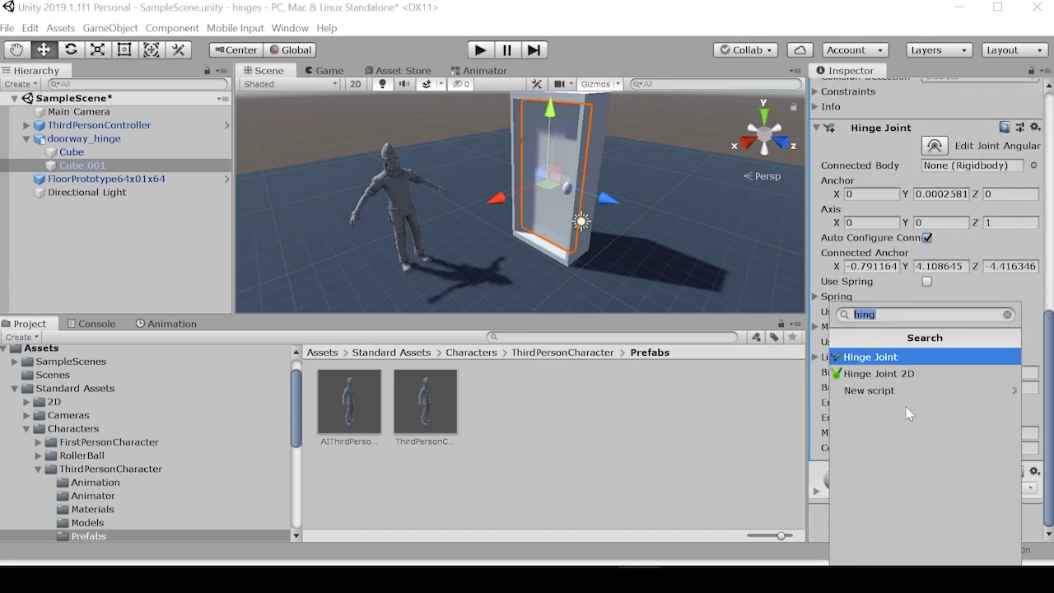
text(mesh)
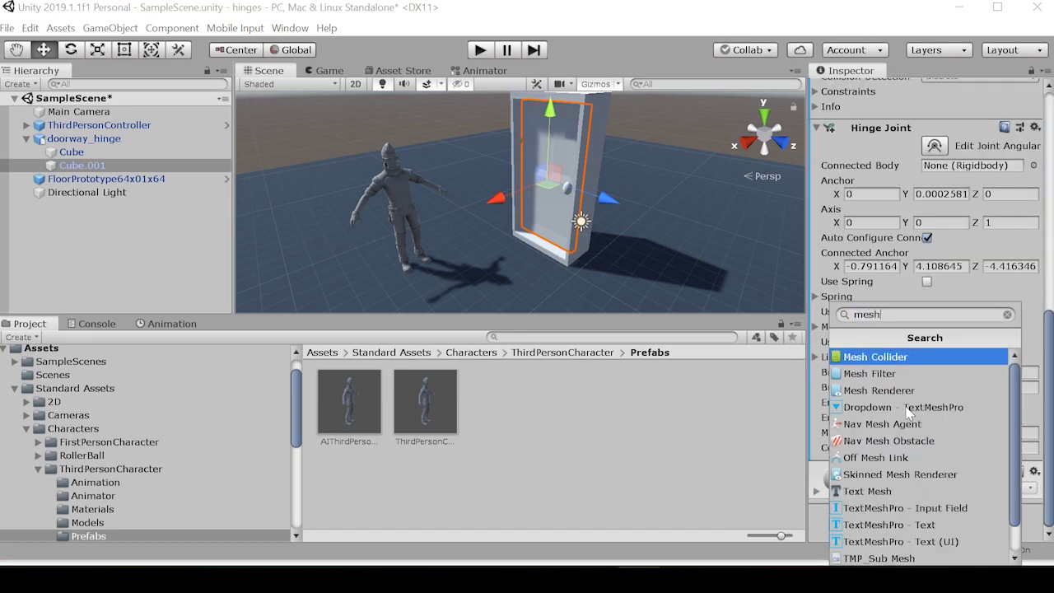
key(Return)
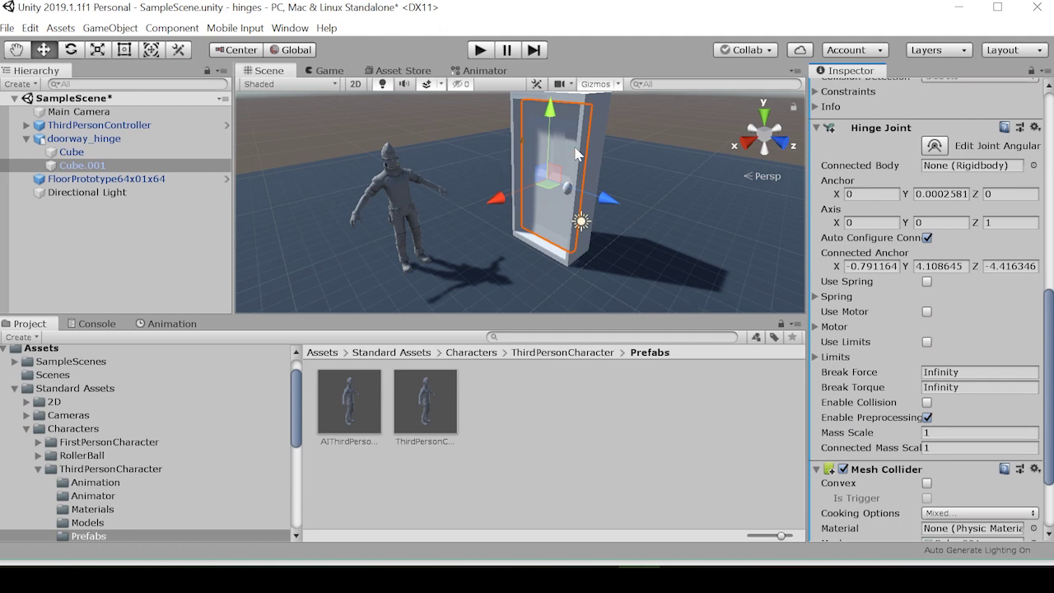
Add a Mesh Collider to the door frame object Cube and enable its Convex option
click(73, 151)
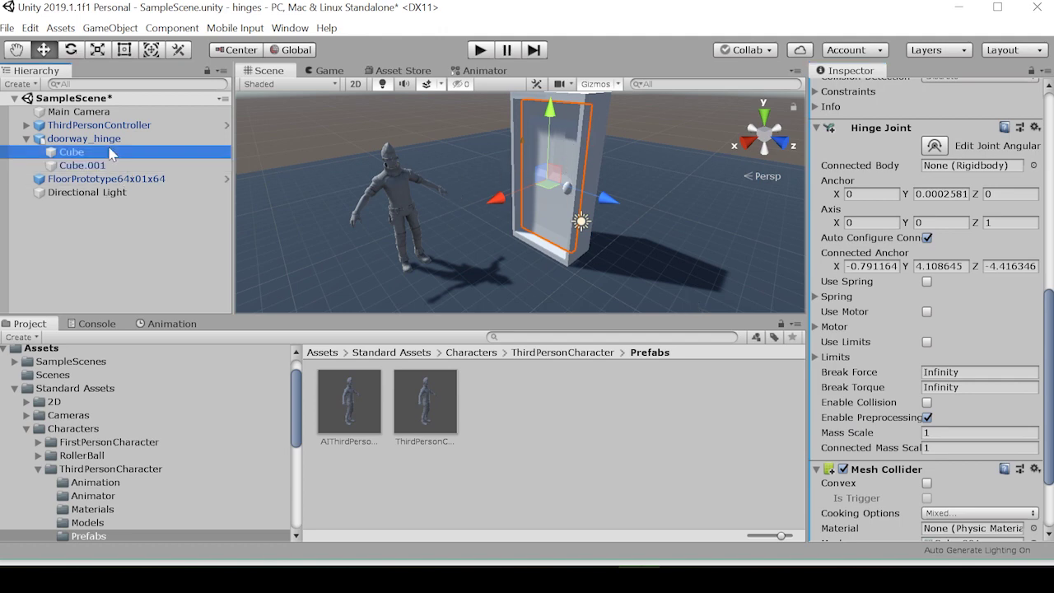
click(918, 484)
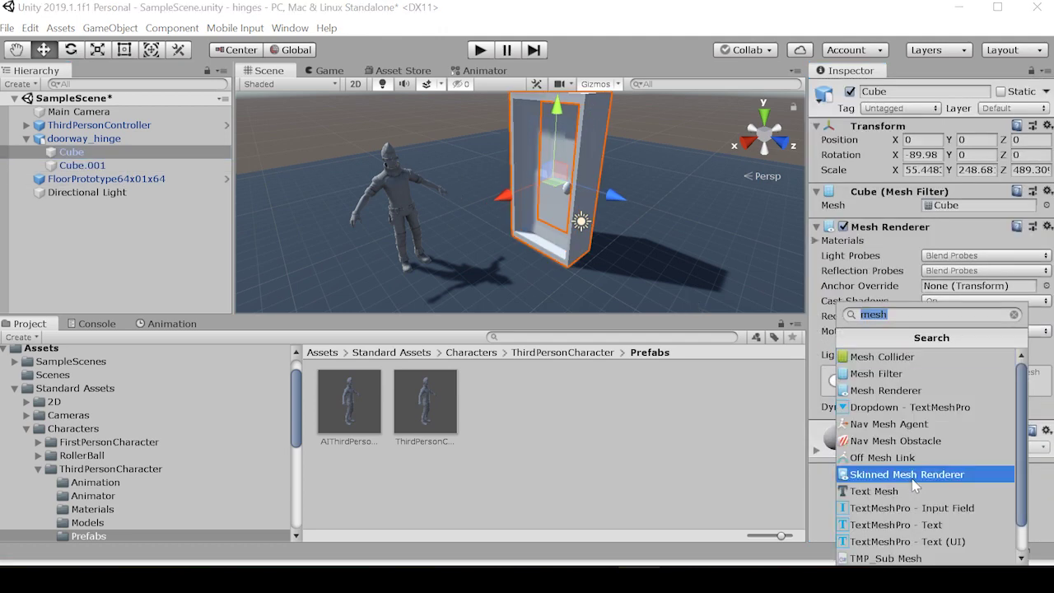
click(893, 358)
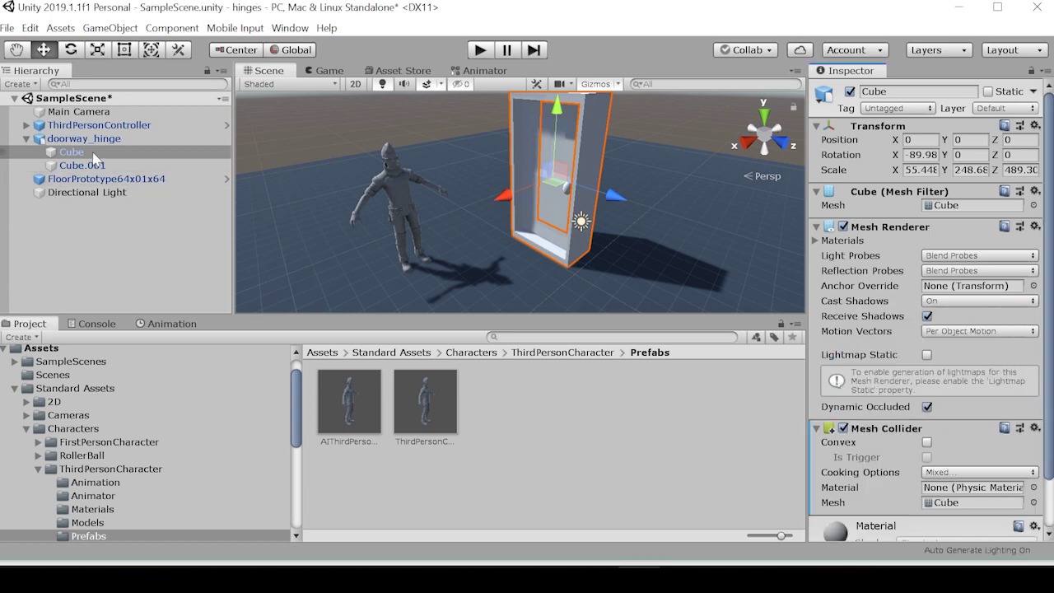
scroll(836, 360, down, 2)
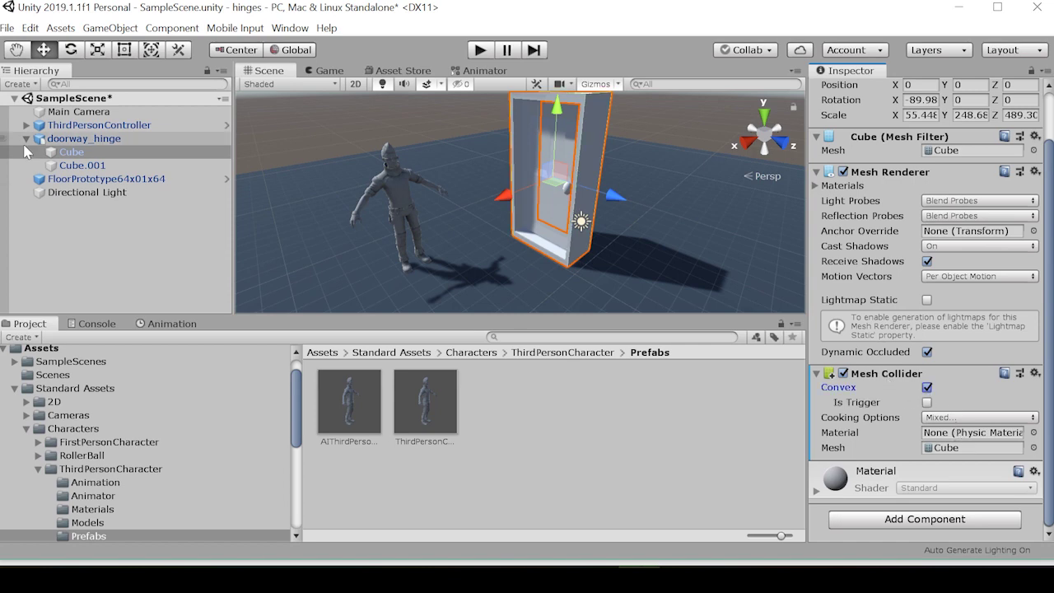
Enable the Convex option on the Mesh Collider of the door panel Cube.001
click(83, 165)
scroll(873, 354, down, 10)
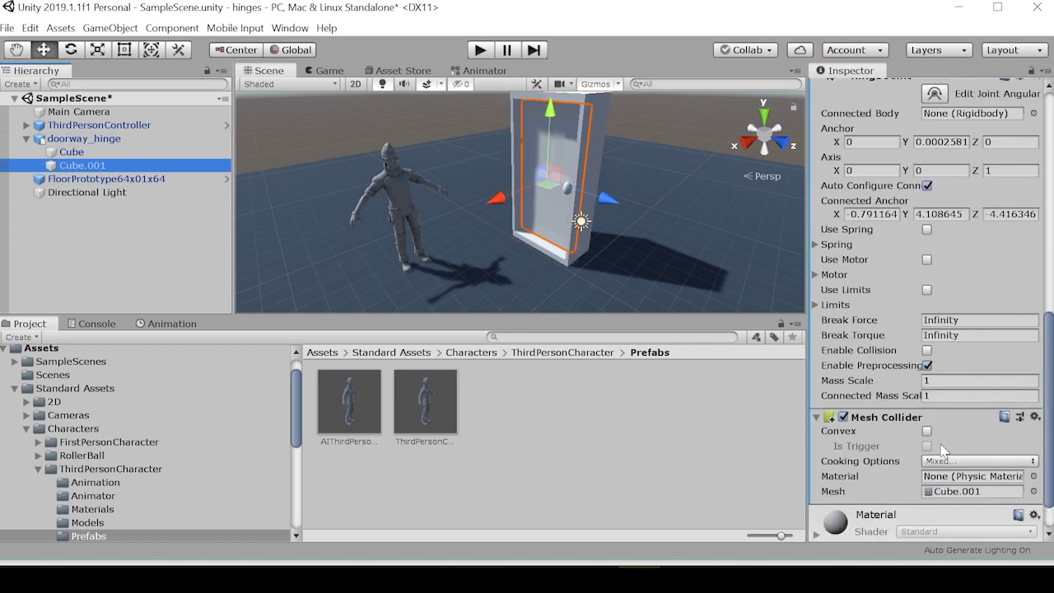
click(926, 430)
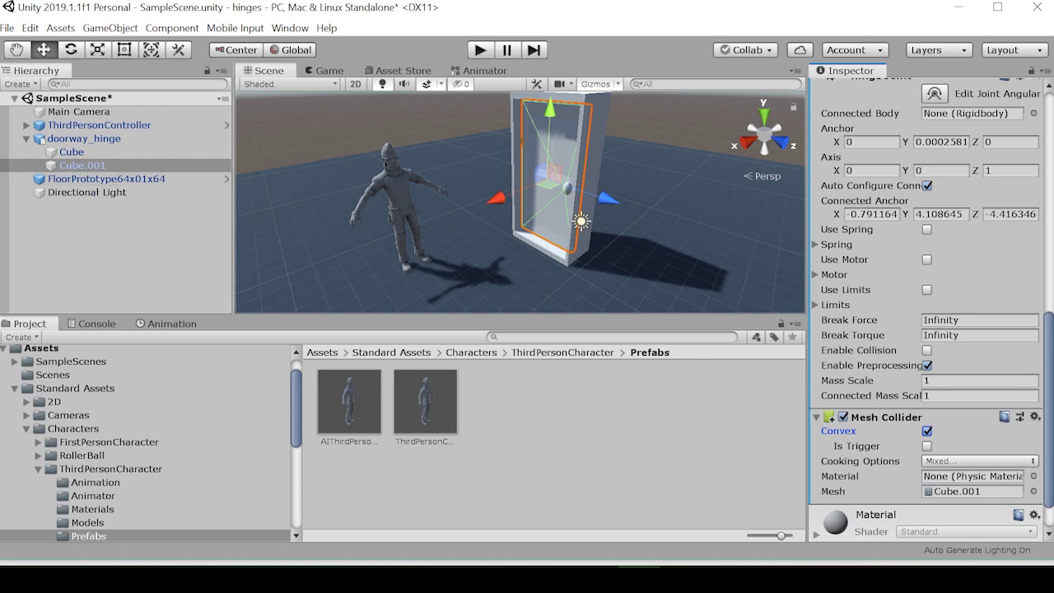
Play the scene, push the door with the character from different sides to test its swing, and stop playing
click(480, 51)
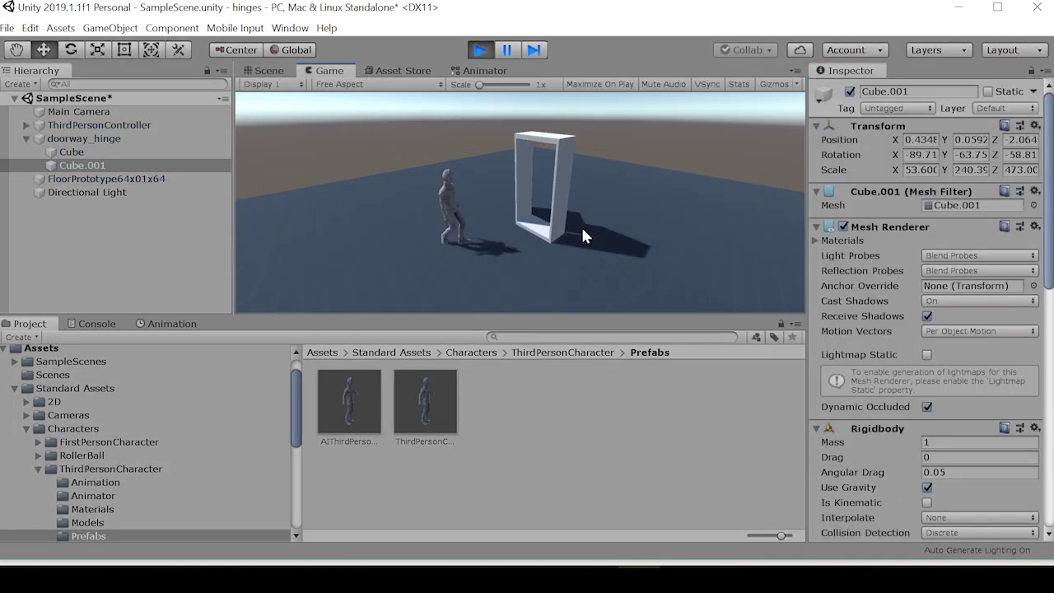
key(w)
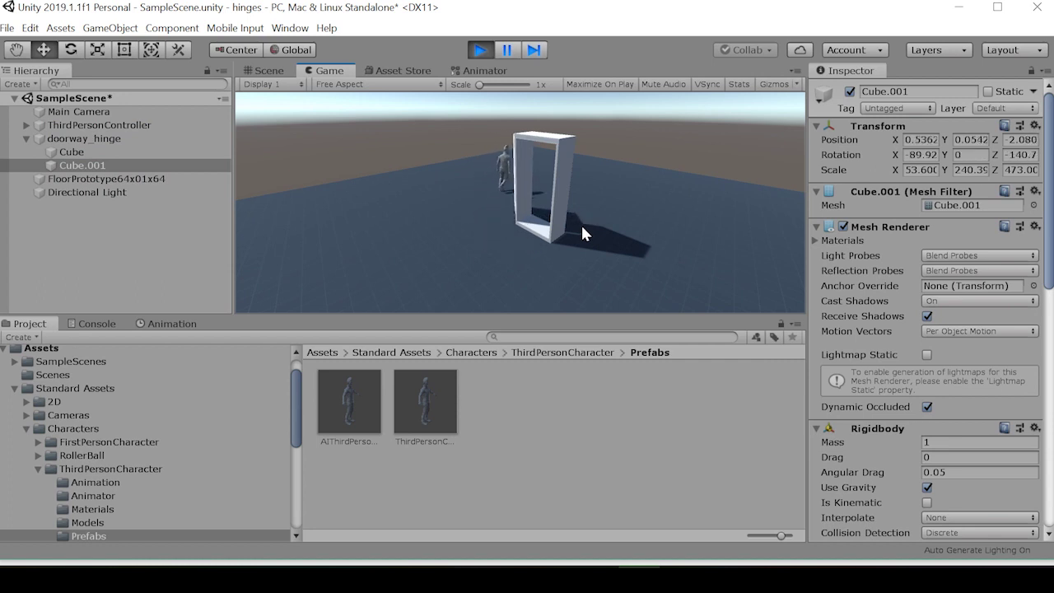
key(d)
key(s)
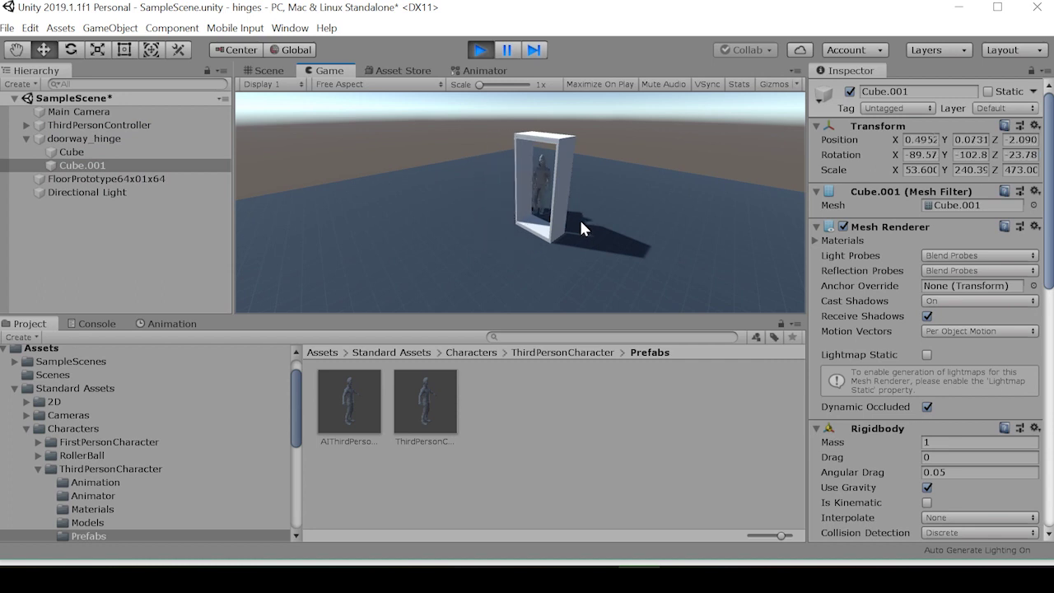
key(a)
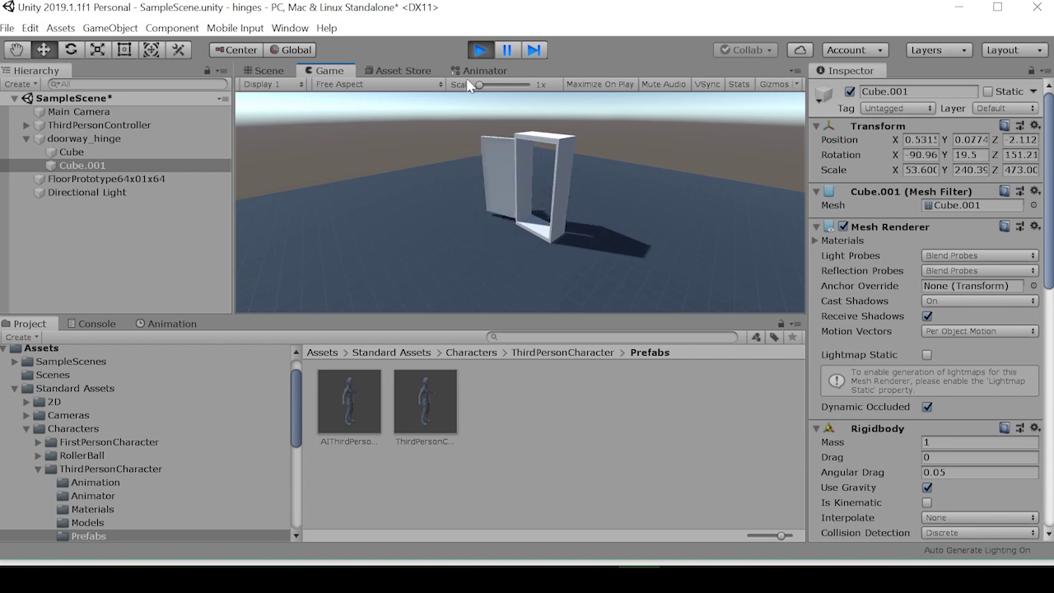
key(d)
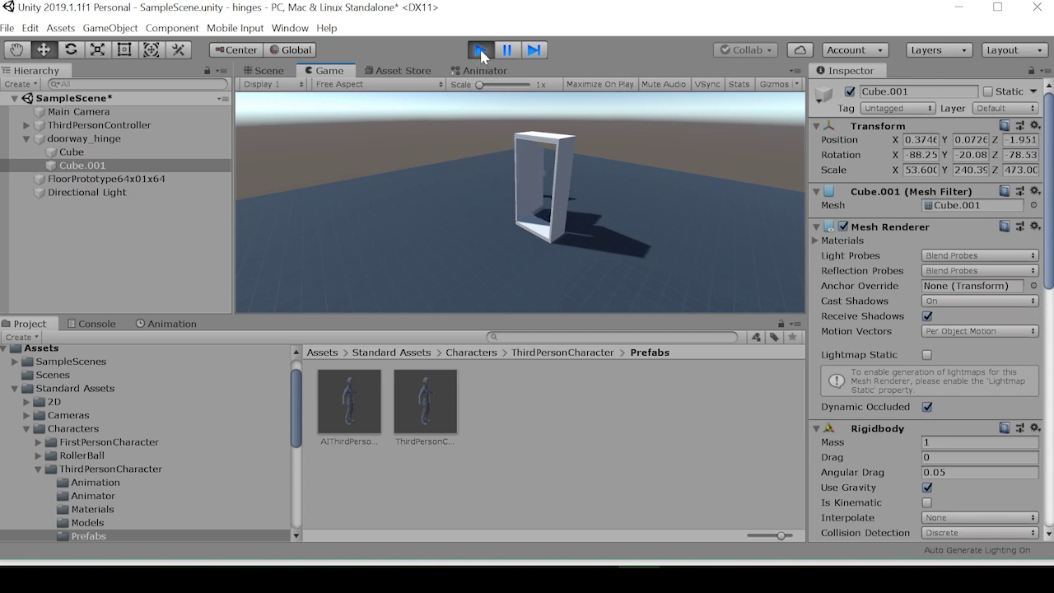
click(479, 50)
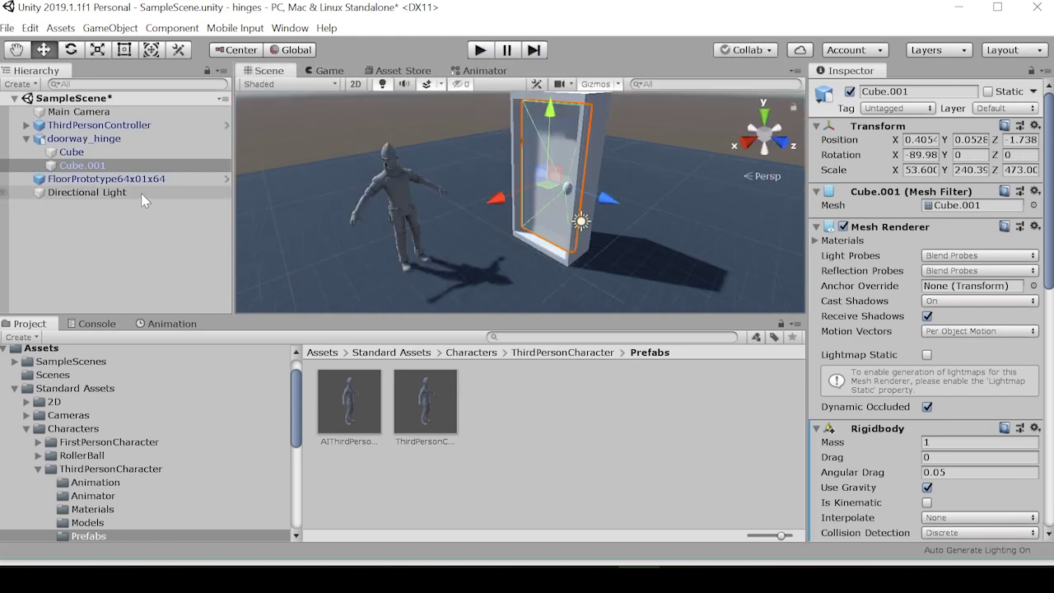
scroll(914, 400, down, 4)
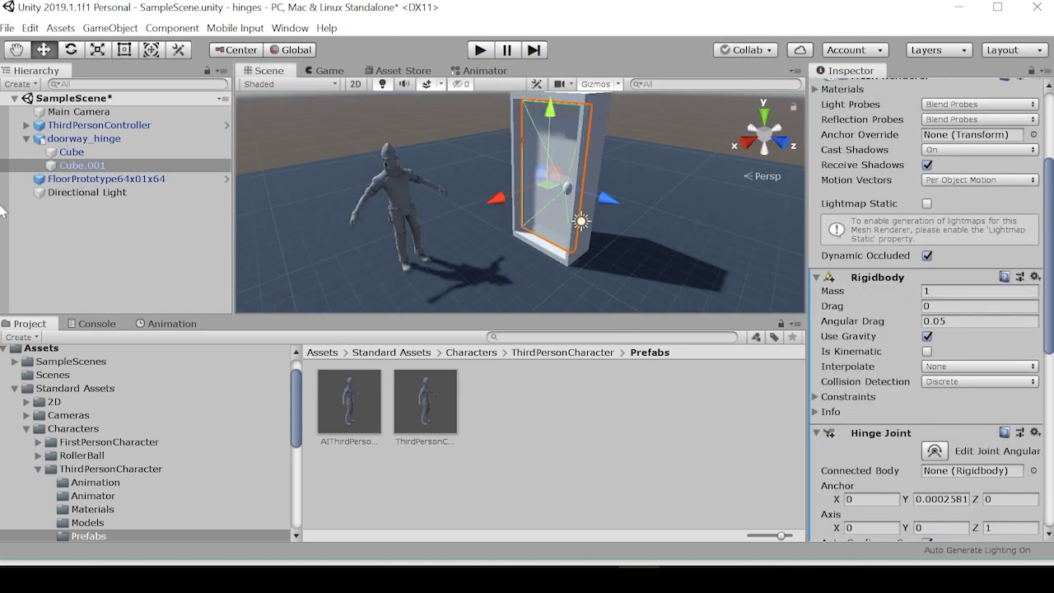
Select the door frame object Cube, play the scene, and walk the character through the doorway from both sides to test the door
click(71, 152)
click(479, 50)
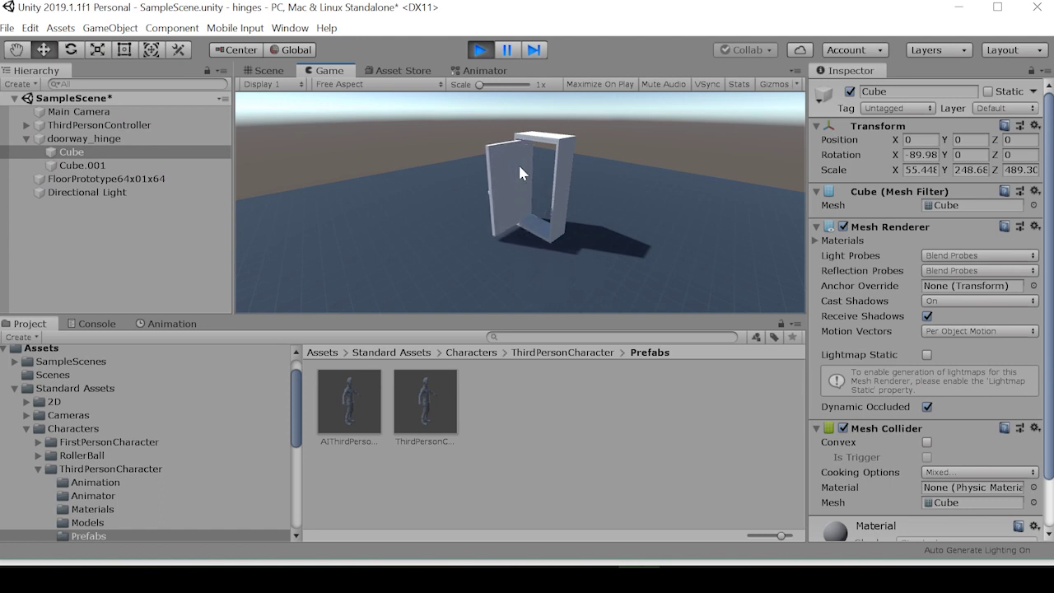
key(w)
key(s)
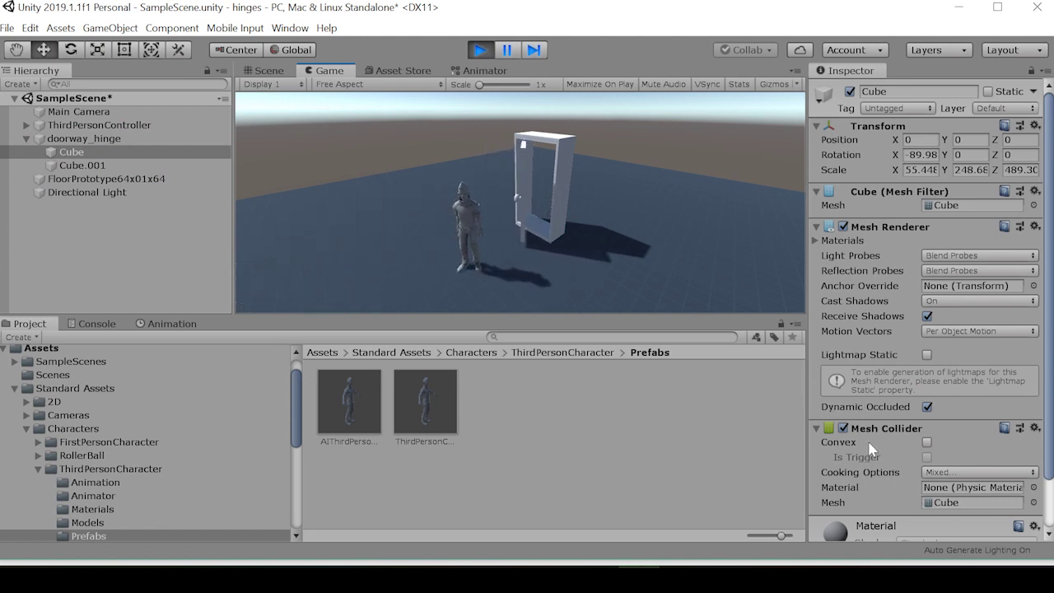
key(d)
key(w)
key(s)
key(w)
key(d)
key(a)
key(d)
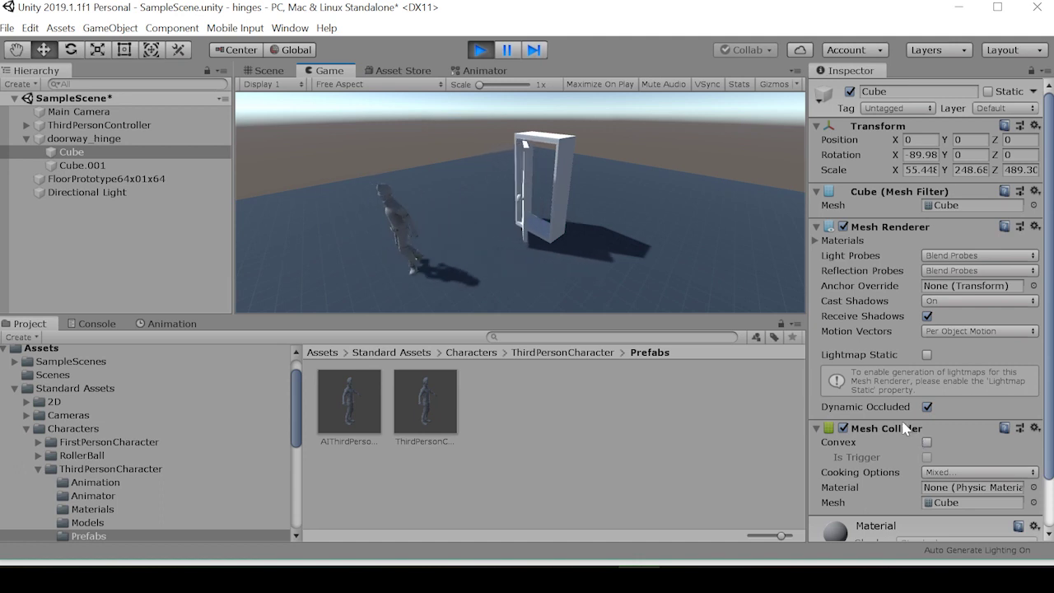
key(a)
key(w)
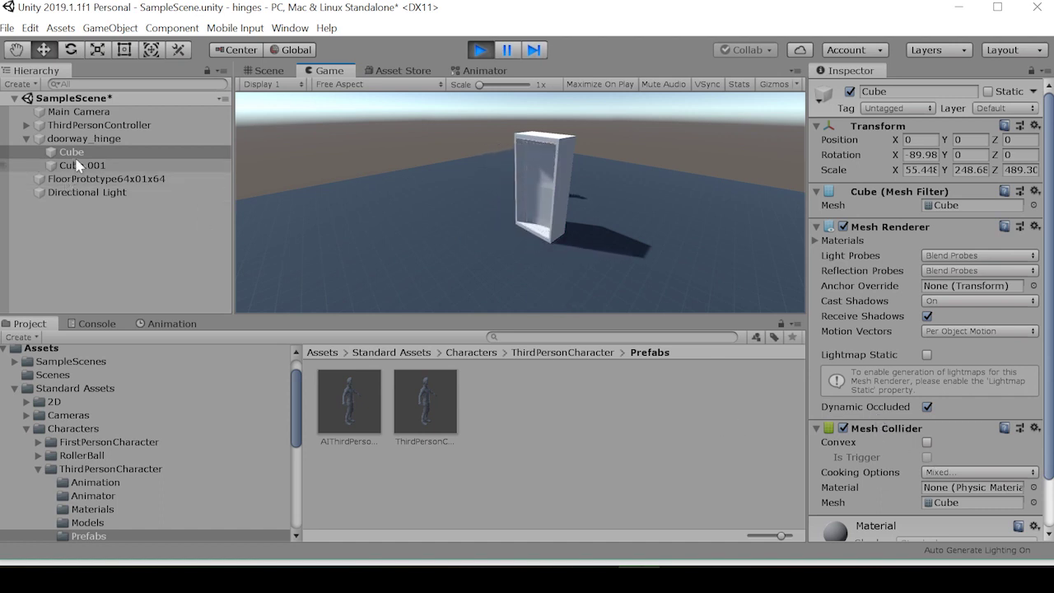
key(s)
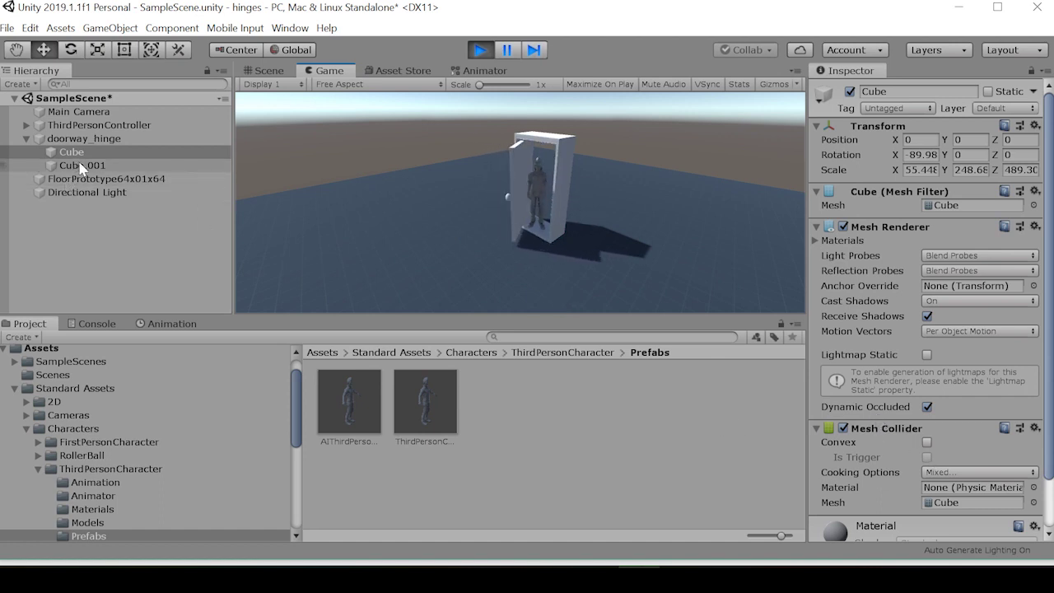
key(a)
key(w)
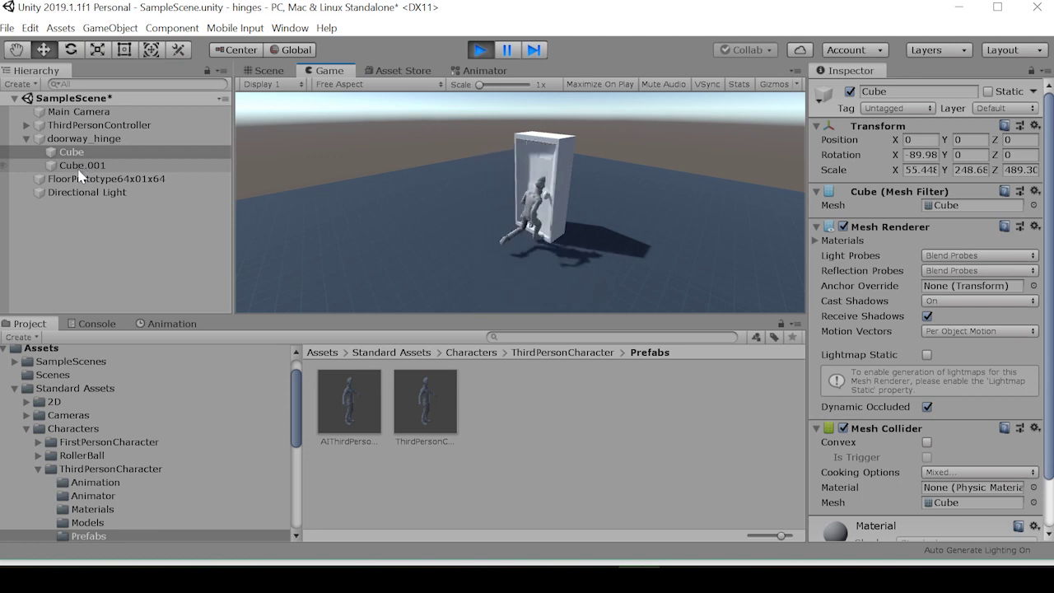
key(d)
key(w)
Examine the Rigidbody, Hinge Joint and Mesh Collider settings of the door panel Cube.001, and stop playing
click(79, 167)
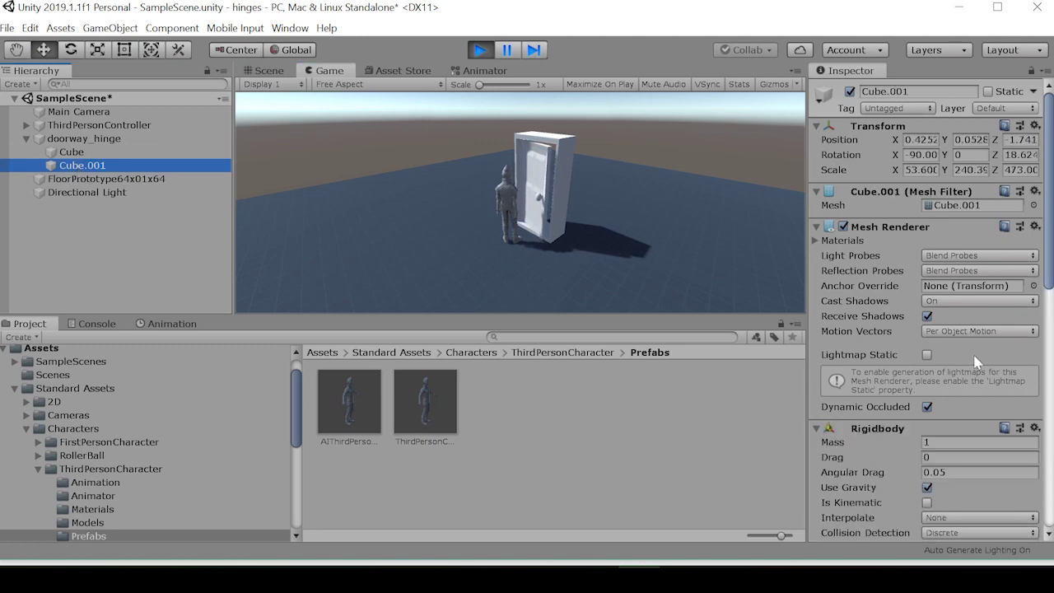
scroll(966, 373, down, 5)
scroll(963, 375, down, 3)
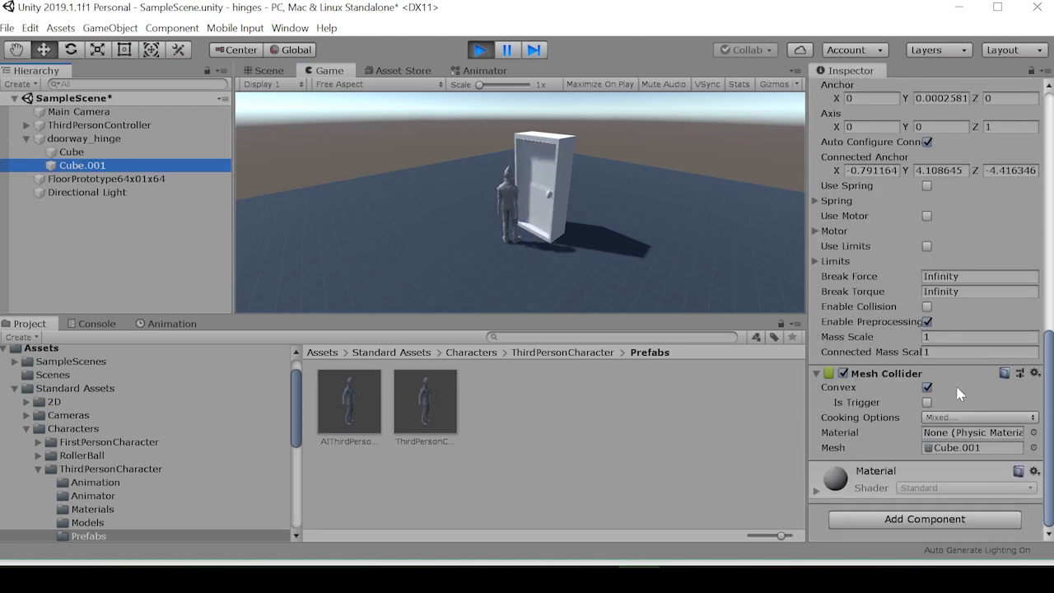
scroll(970, 317, up, 9)
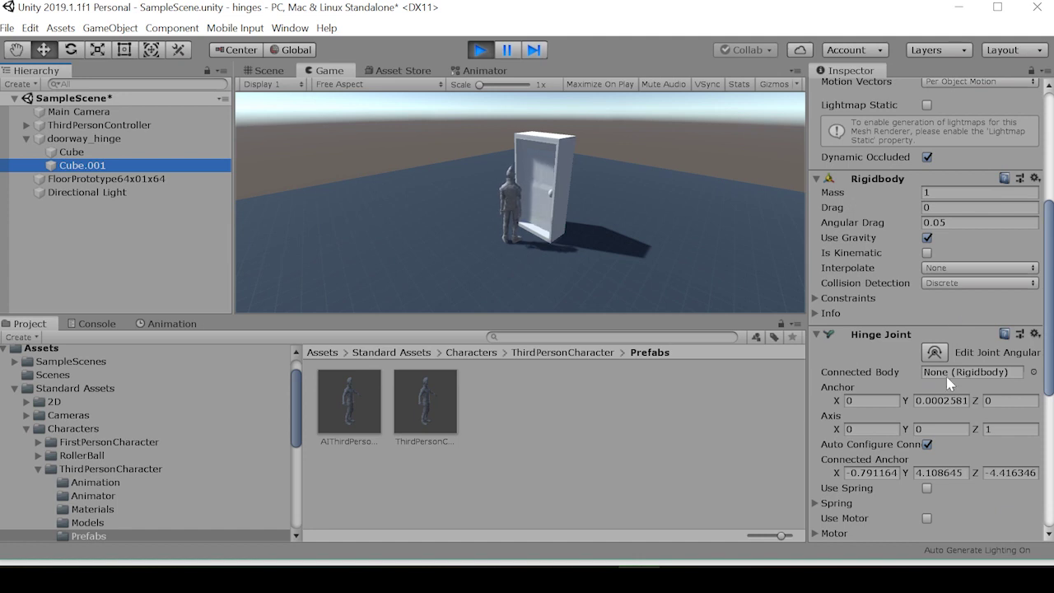
scroll(947, 380, down, 9)
scroll(943, 401, up, 5)
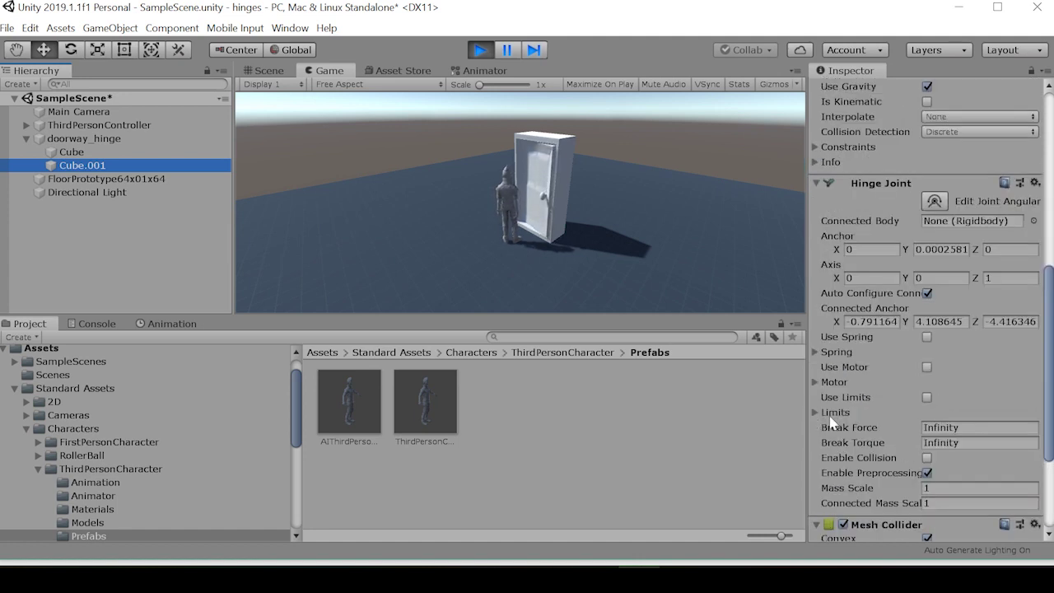
click(480, 49)
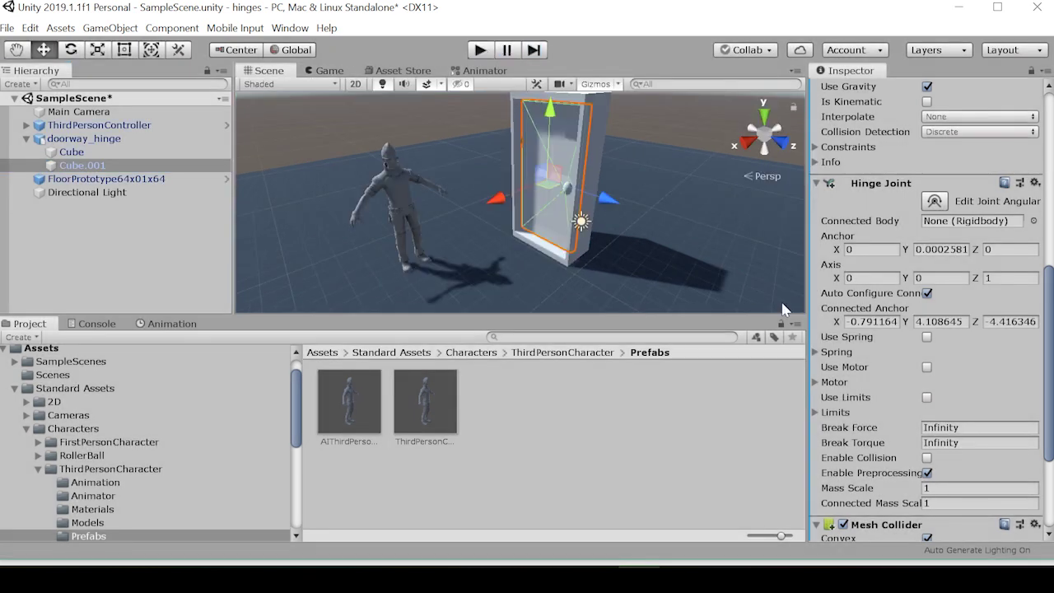
Remove the Mesh Collider from the door frame object Cube and play the scene to test the door with the character
click(74, 151)
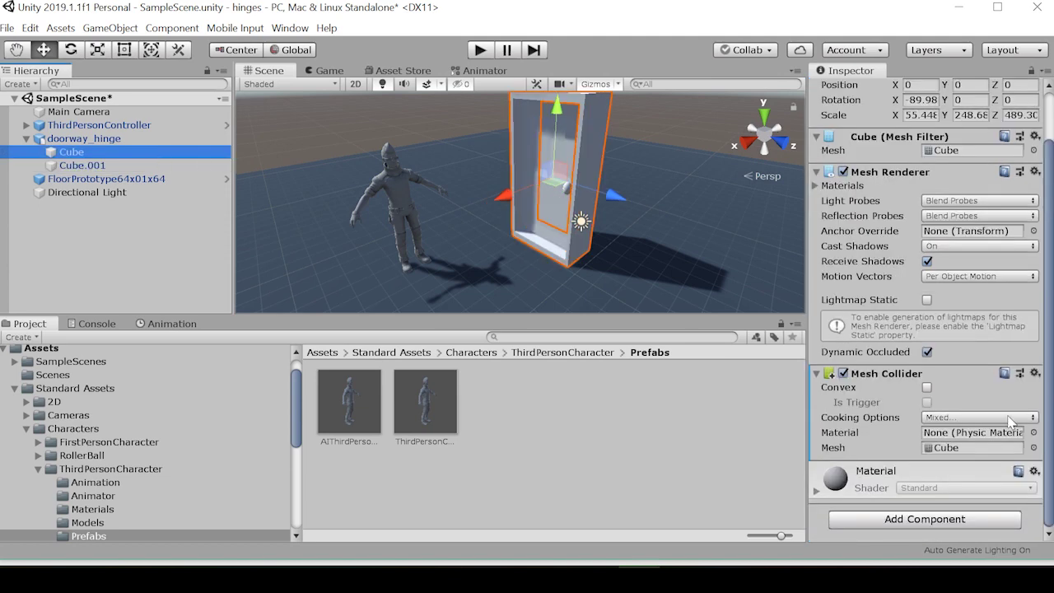
click(1034, 373)
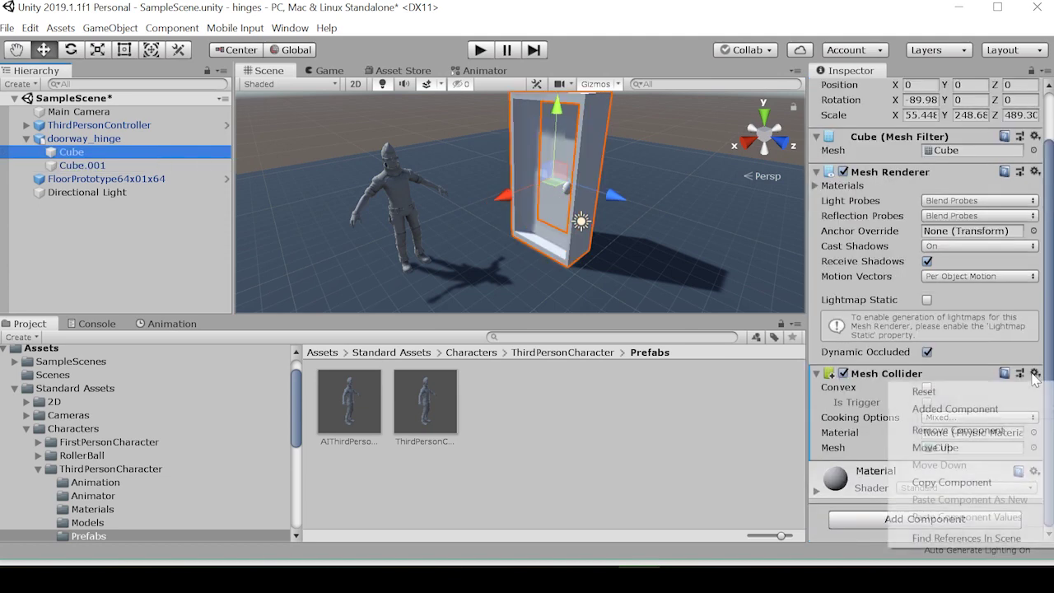
click(987, 429)
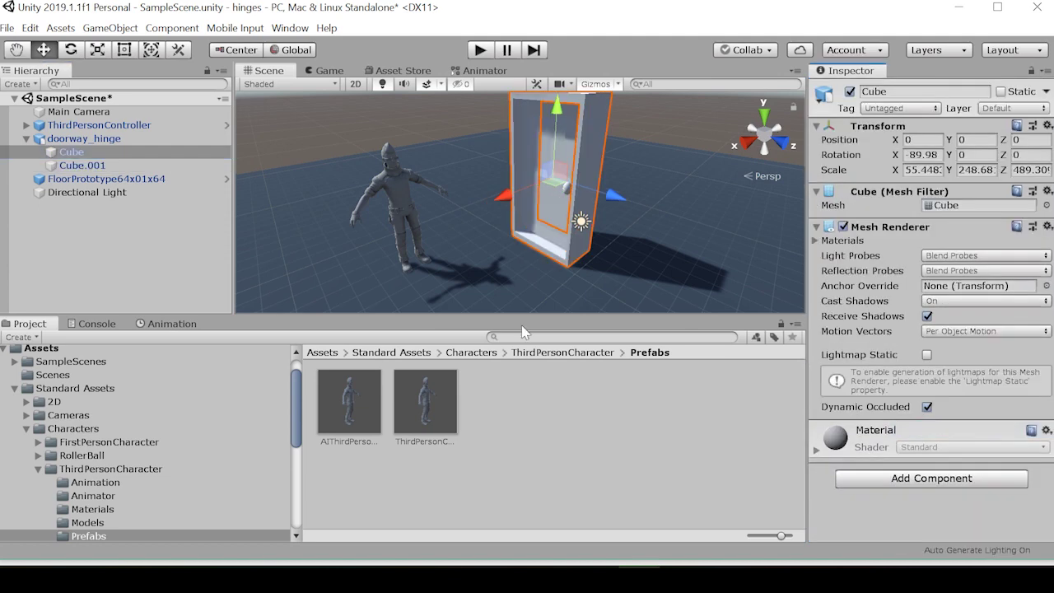
click(476, 53)
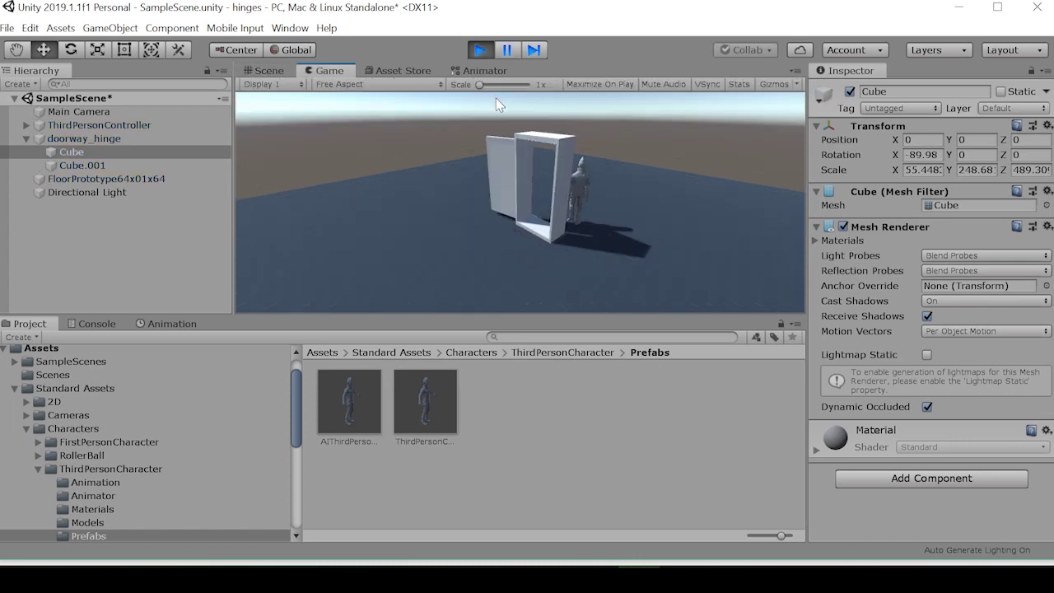
key(s)
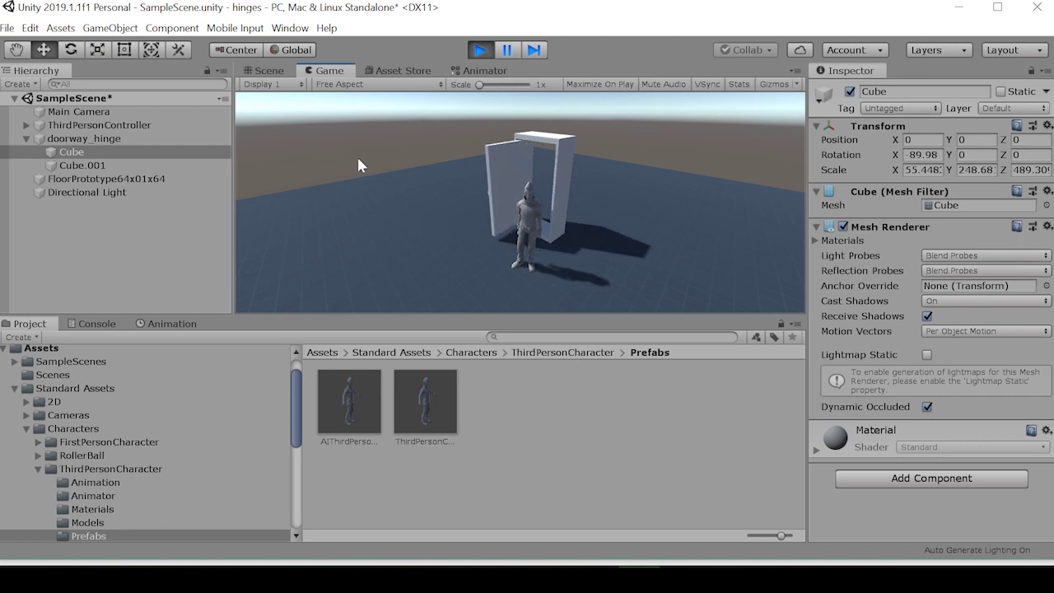
Enable Use Limits on the Hinge Joint of the door panel Cube.001, with Min set to -90 and Max to 90
click(181, 166)
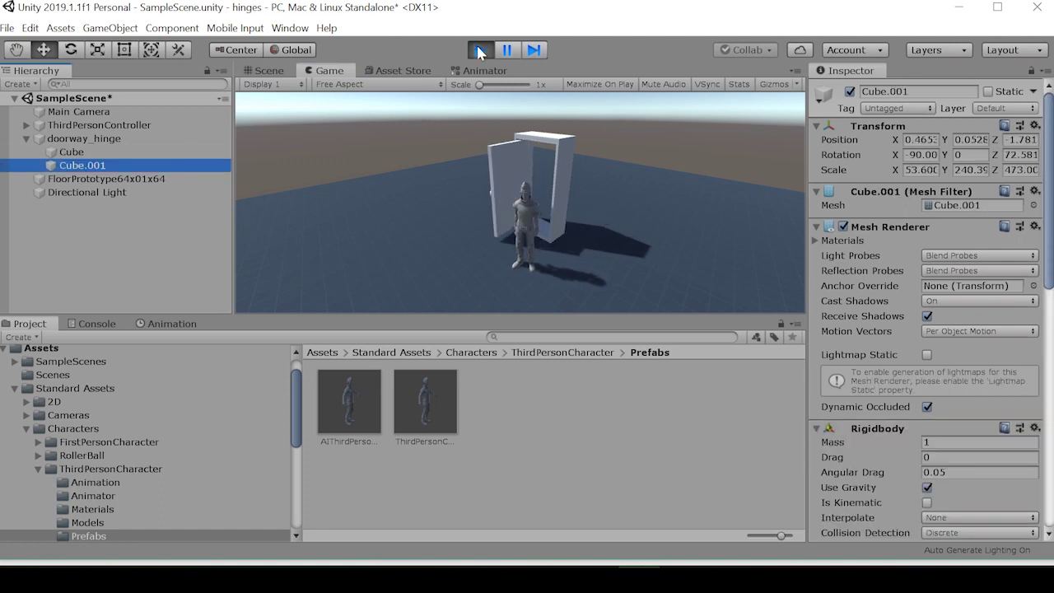
scroll(876, 282, down, 5)
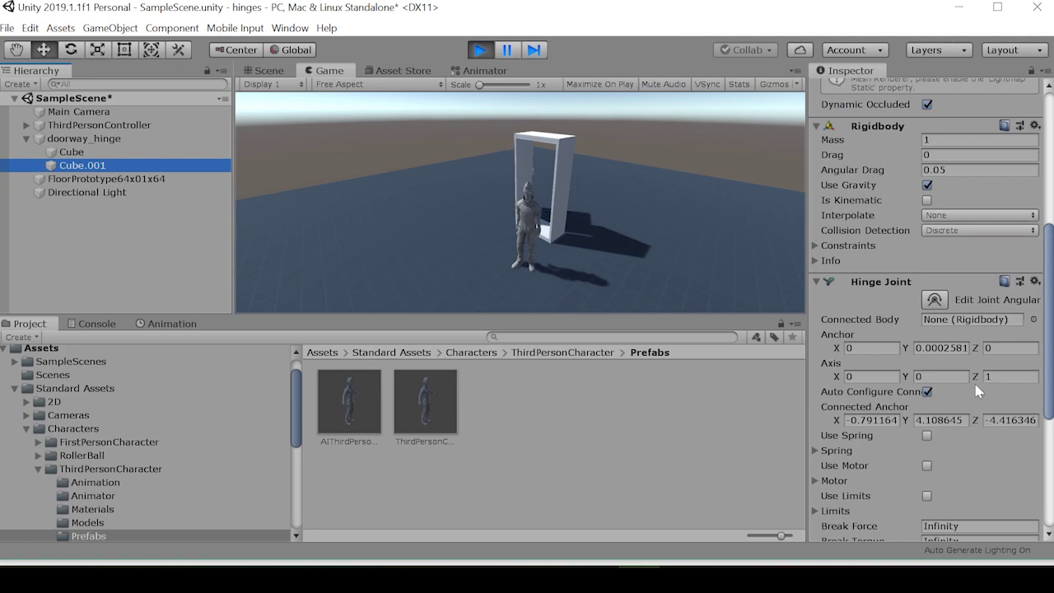
scroll(976, 390, down, 5)
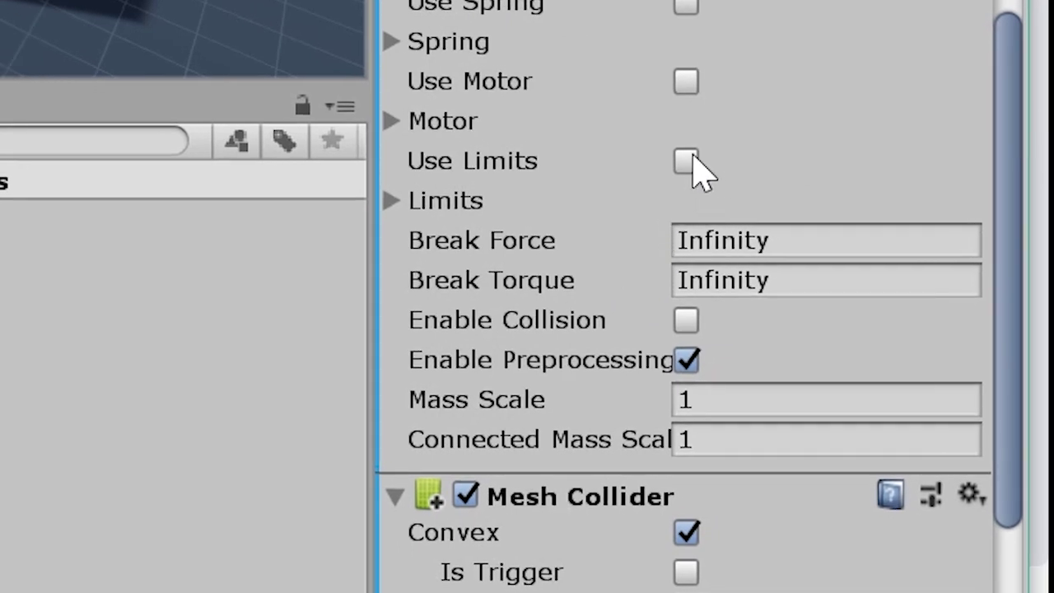
click(756, 221)
click(420, 206)
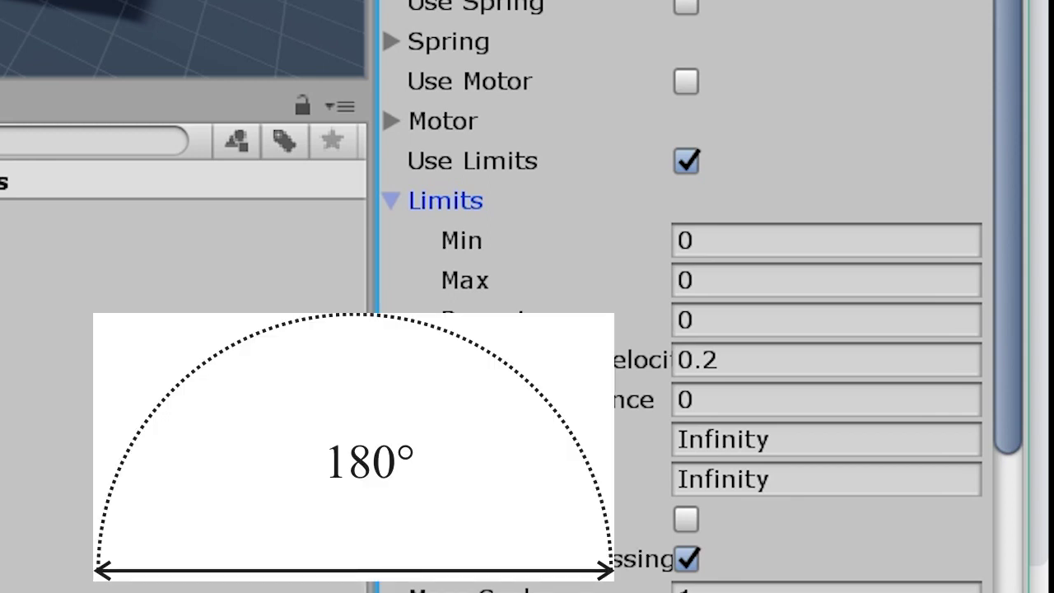
click(685, 239)
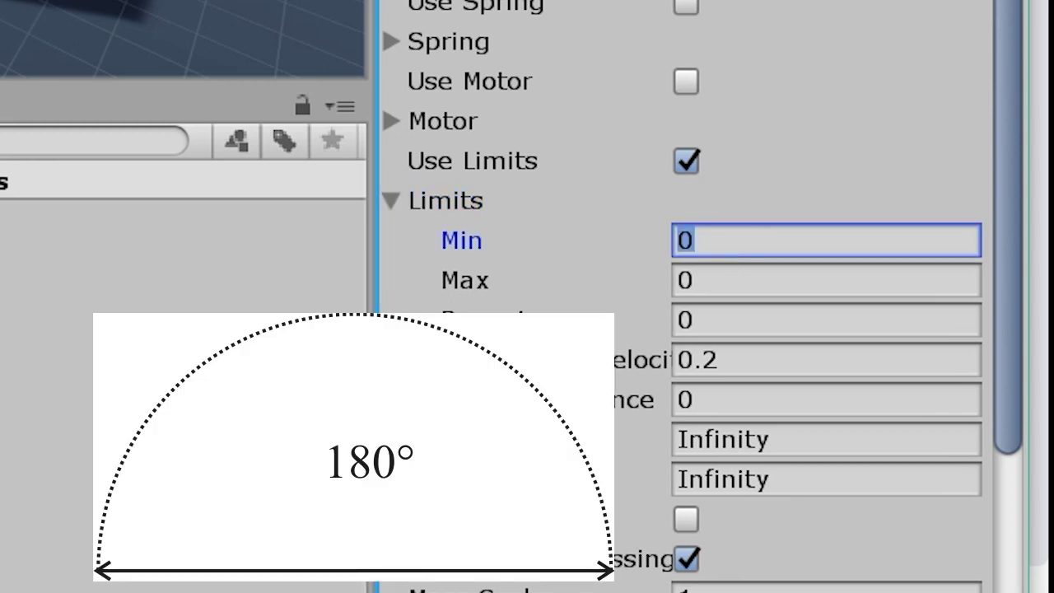
text(-9)
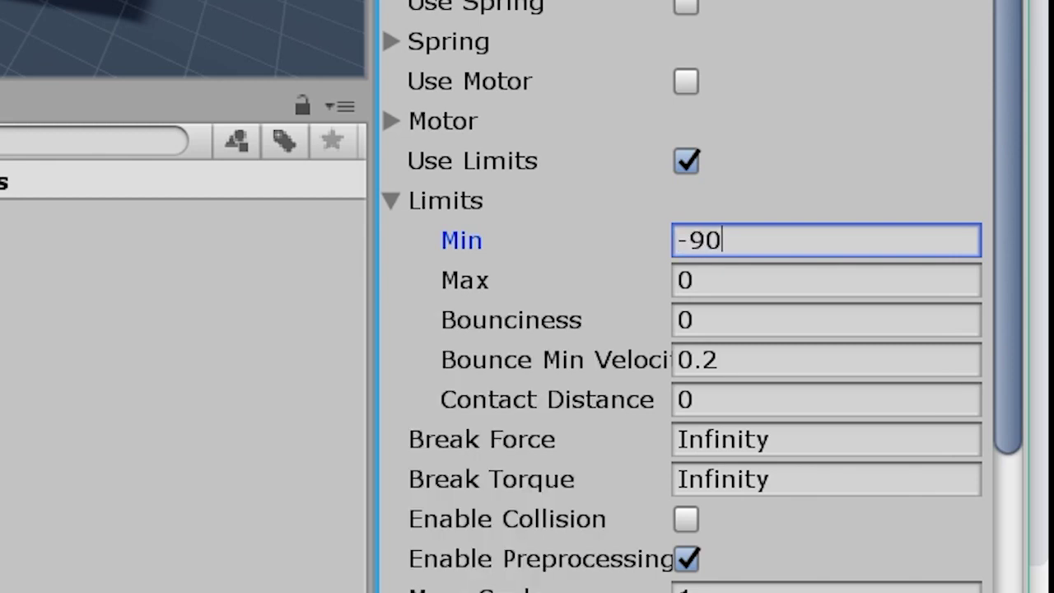
key(Tab)
text(90)
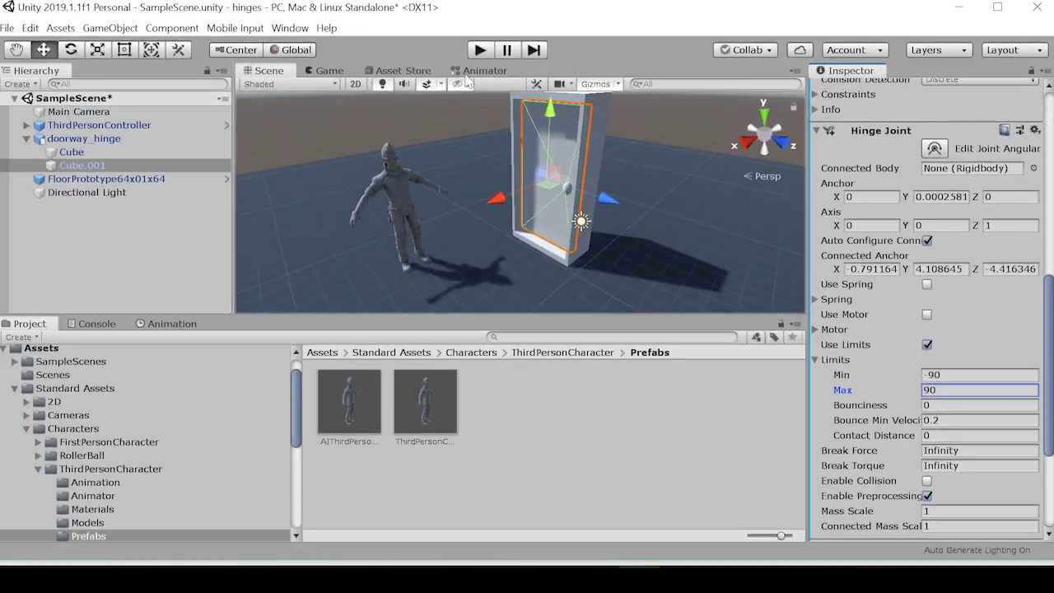
Play the scene, push the door both ways with the character to test the hinge's swing limits, and stop playing
click(479, 50)
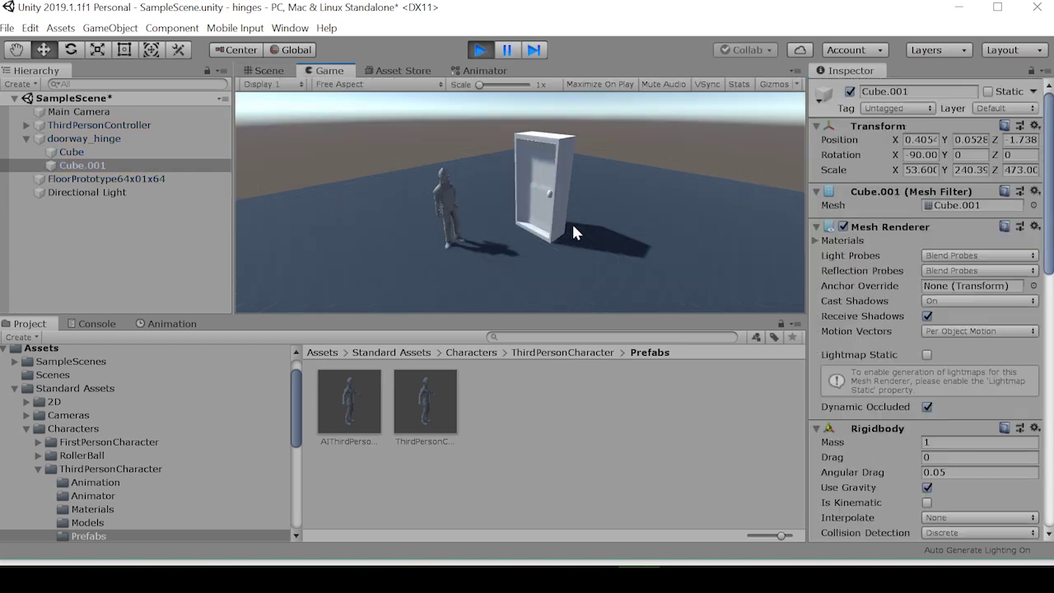
key(d)
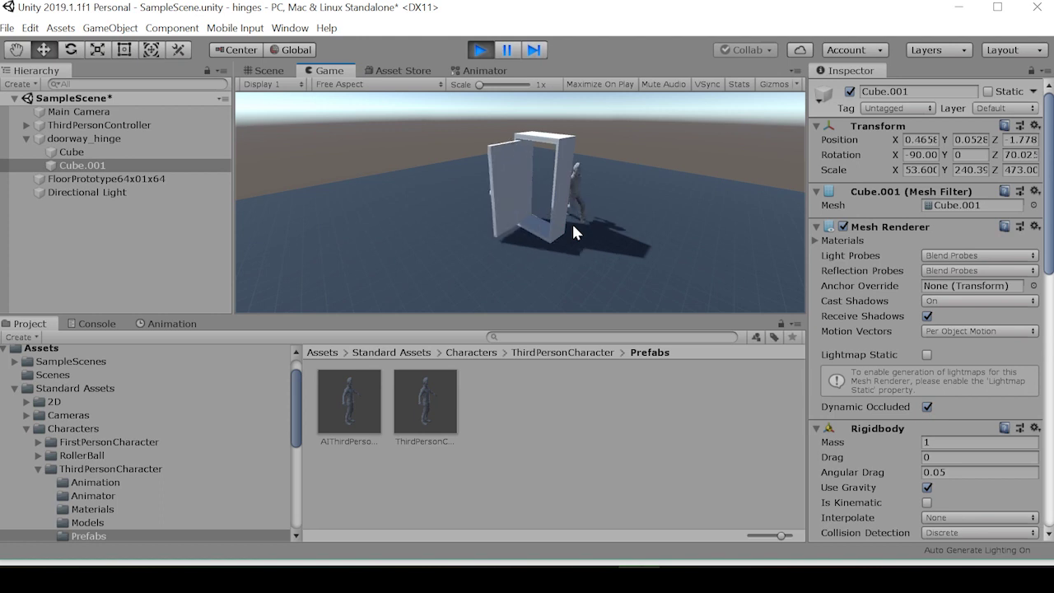
key(a)
key(s)
key(w)
key(d)
key(s)
key(a)
key(w)
key(d)
key(w)
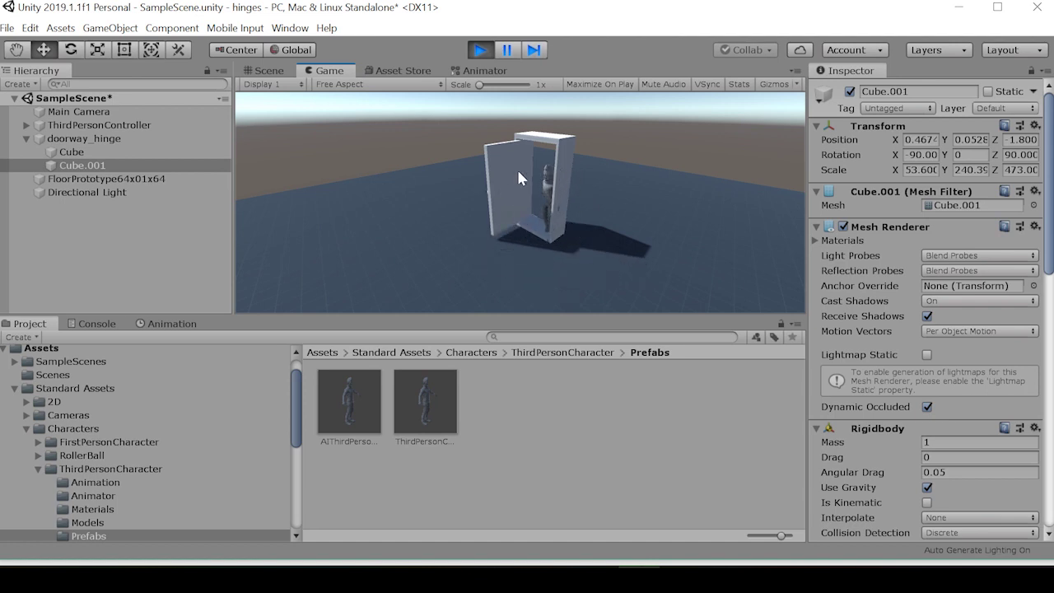
key(d)
key(s)
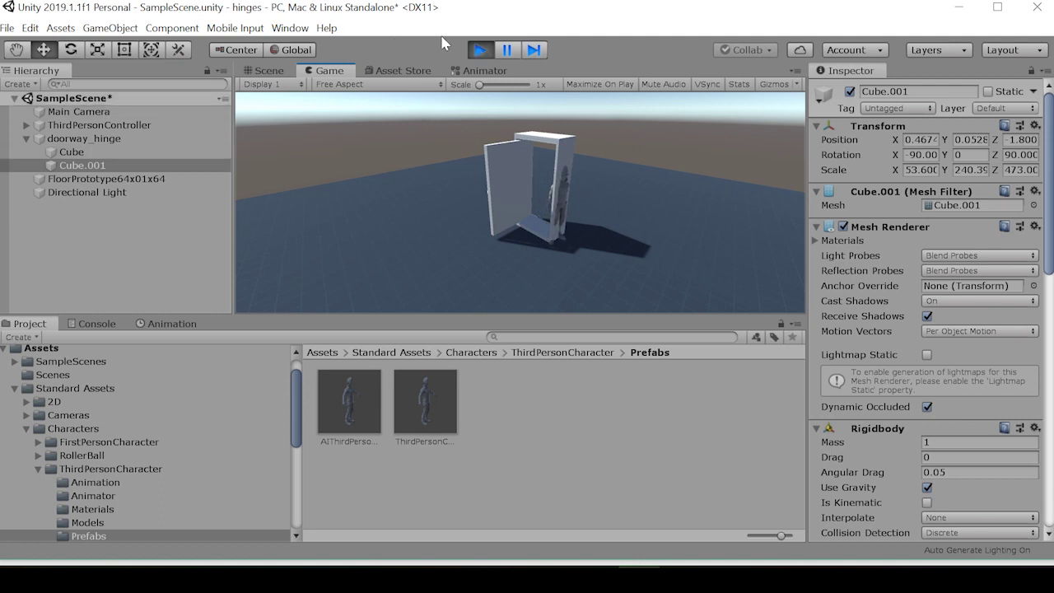
key(s)
key(a)
key(w)
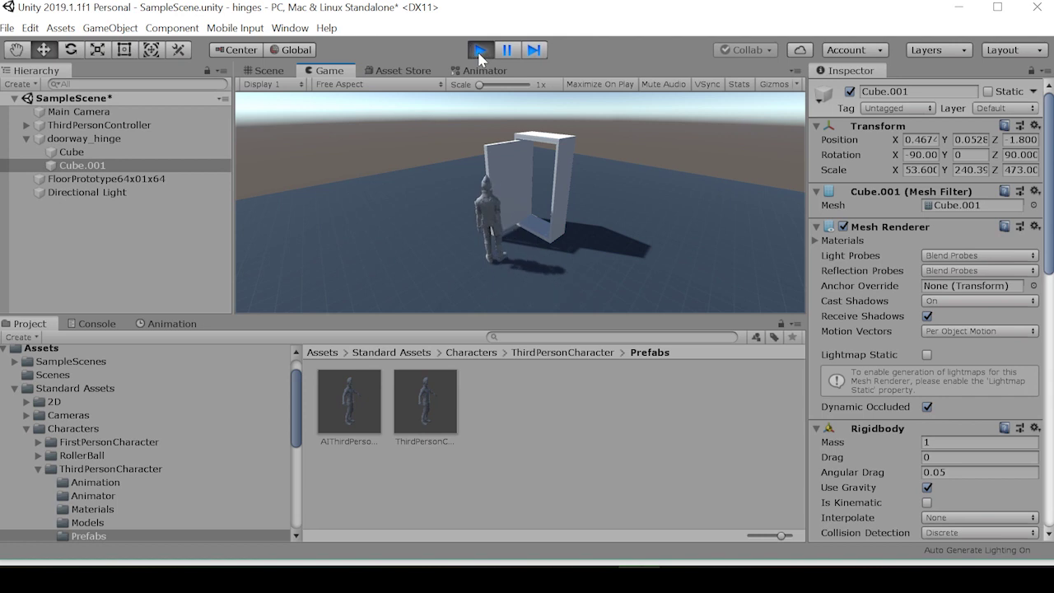
click(479, 51)
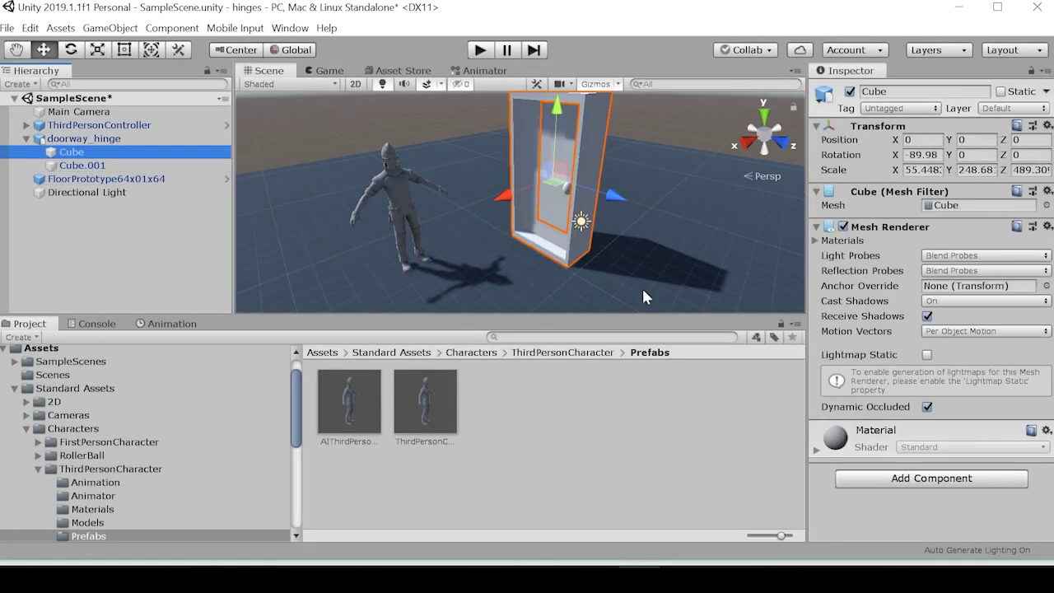
Add a Mesh Collider component to the door frame object Cube
click(899, 477)
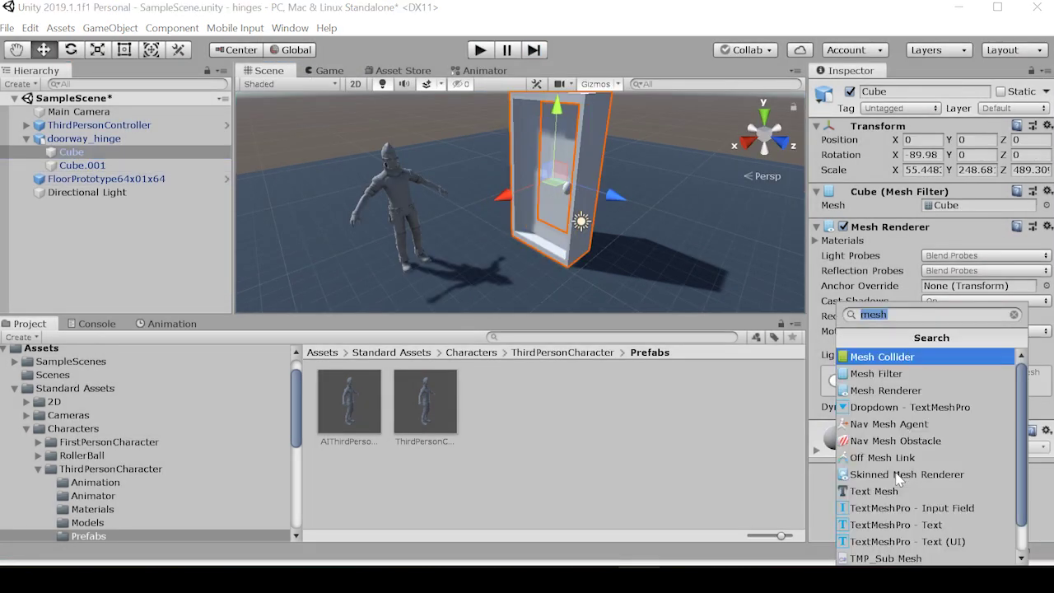
click(870, 360)
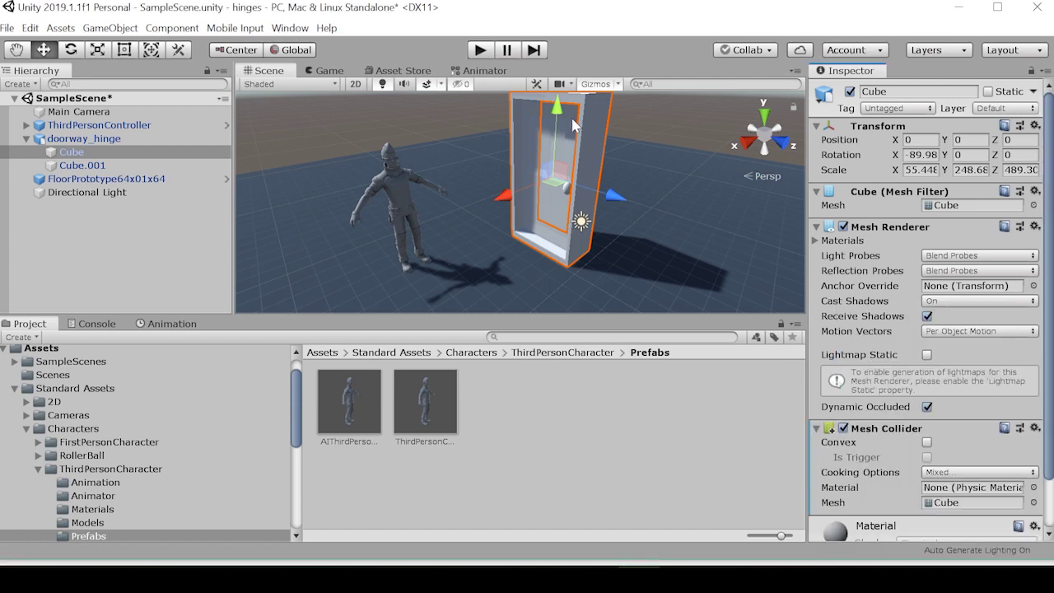
Play the scene and walk the character against the door from both sides to test it with the frame's Mesh Collider
click(480, 50)
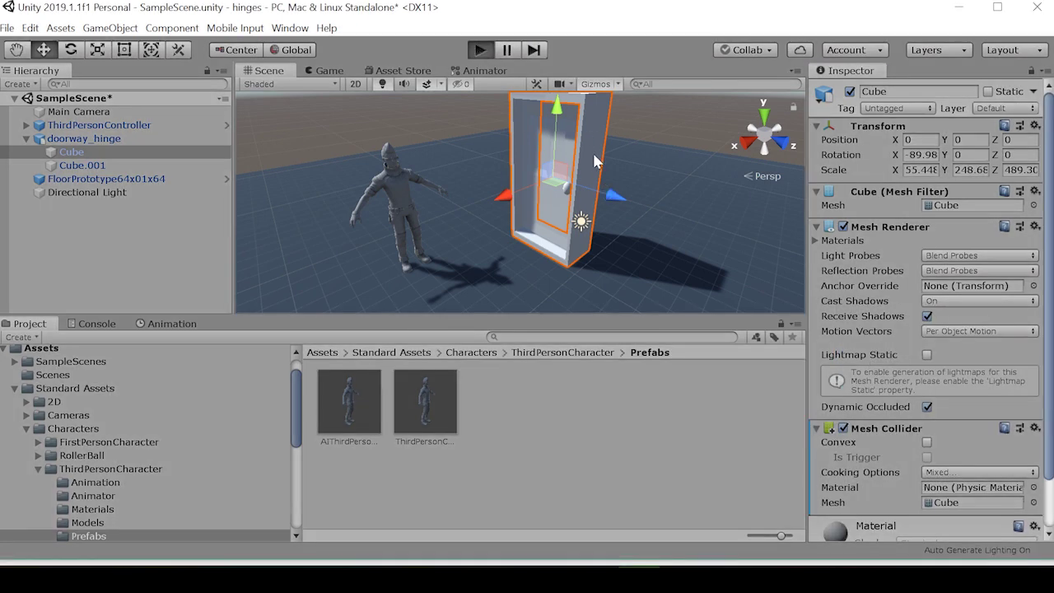
key(d)
key(w)
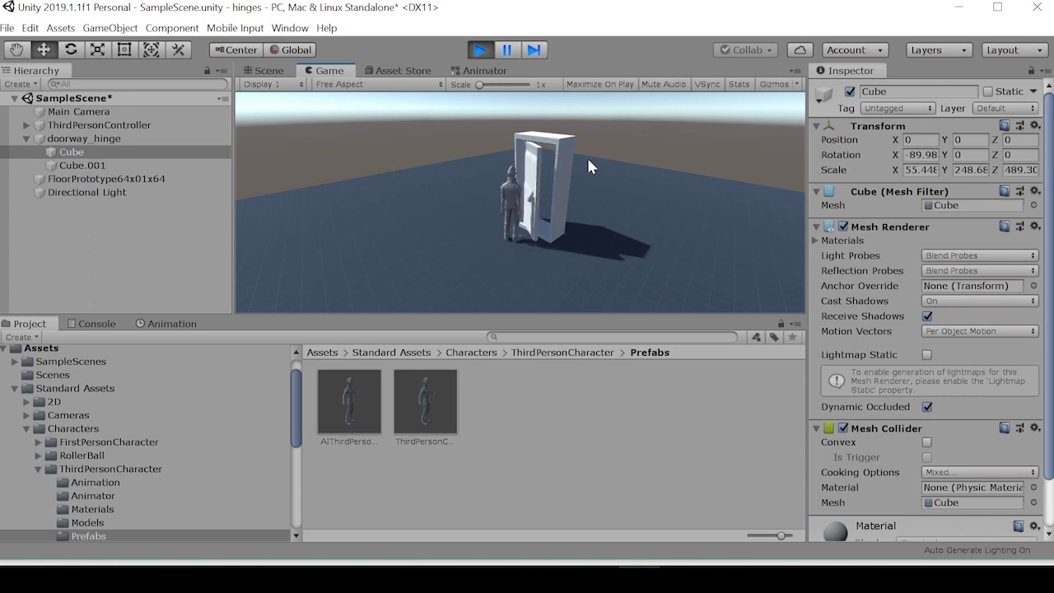
key(d)
key(a)
key(w)
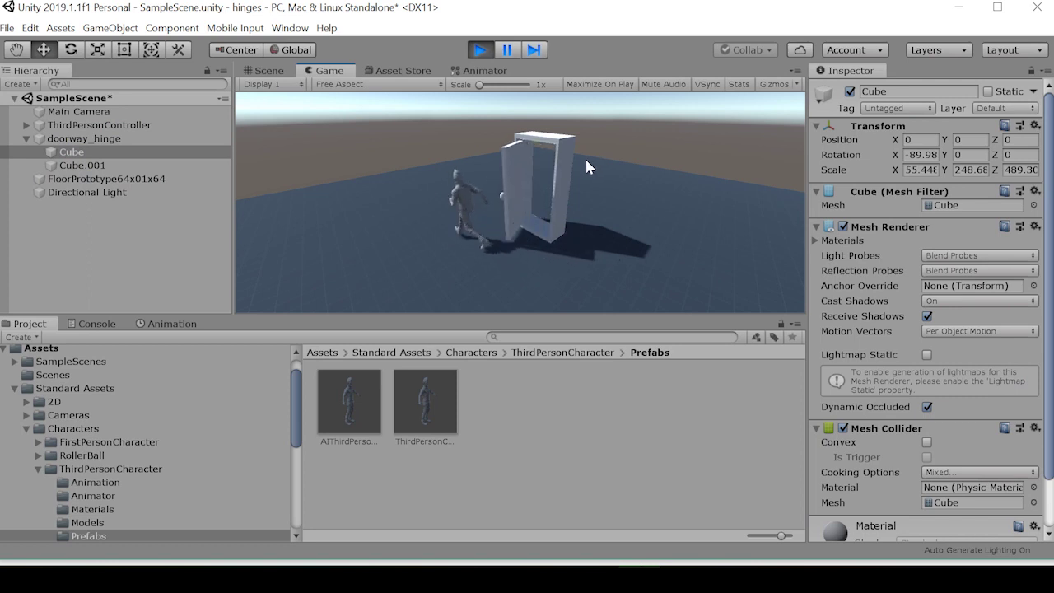
key(d)
key(s)
key(d)
key(w)
key(s)
key(w)
key(a)
key(w)
key(s)
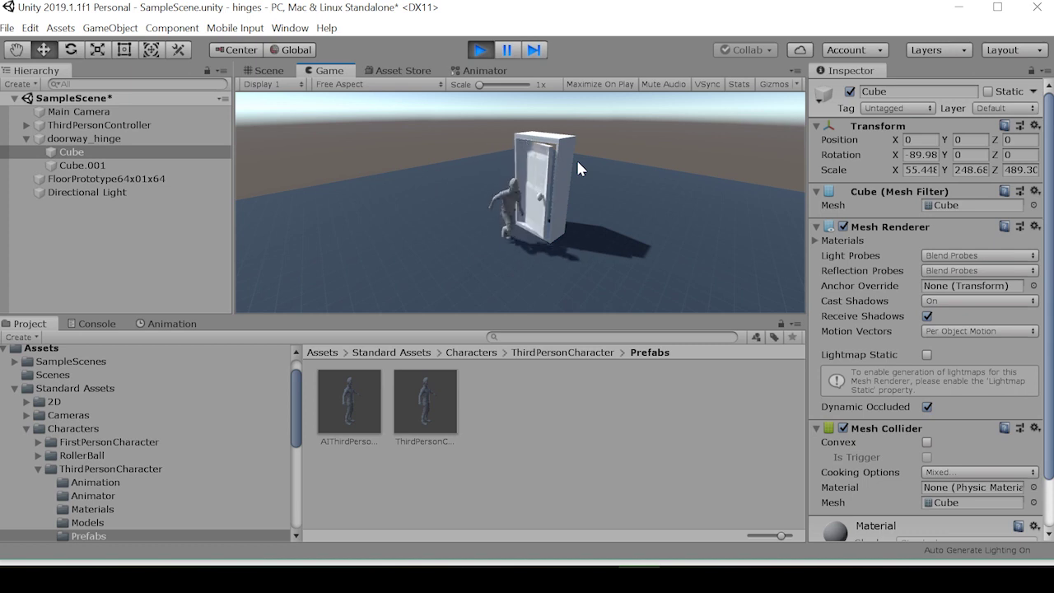
key(w)
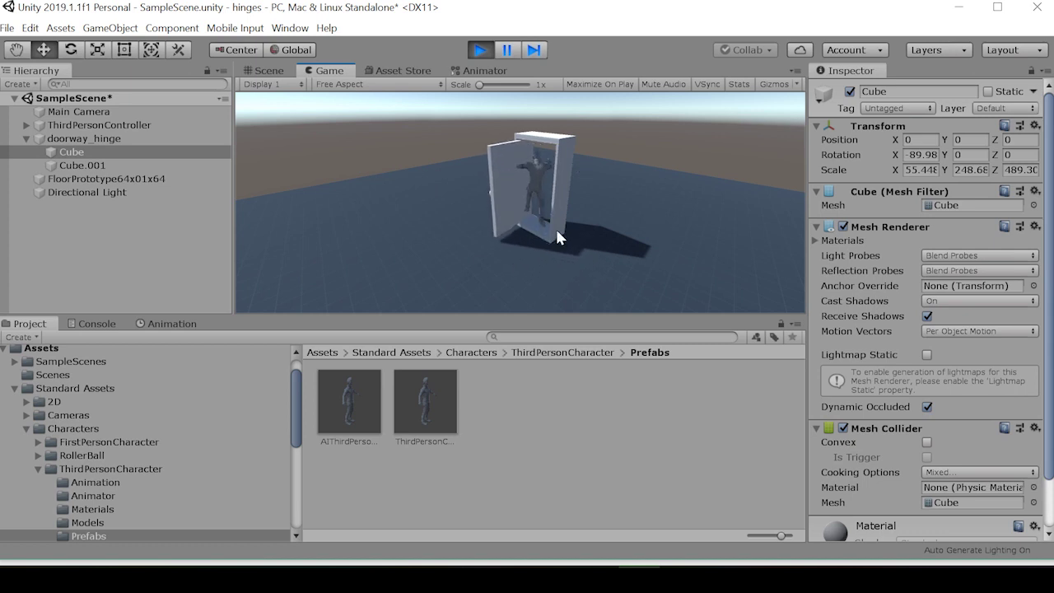
Try the Convex option on the frame Cube's Mesh Collider during play, switch it off again and stop playing
click(927, 443)
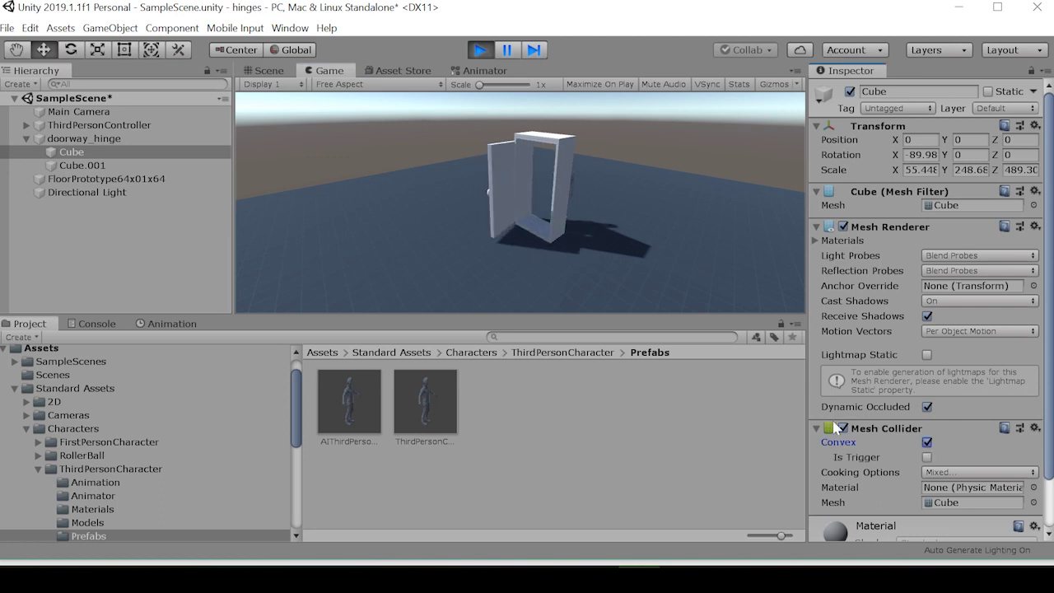
click(926, 443)
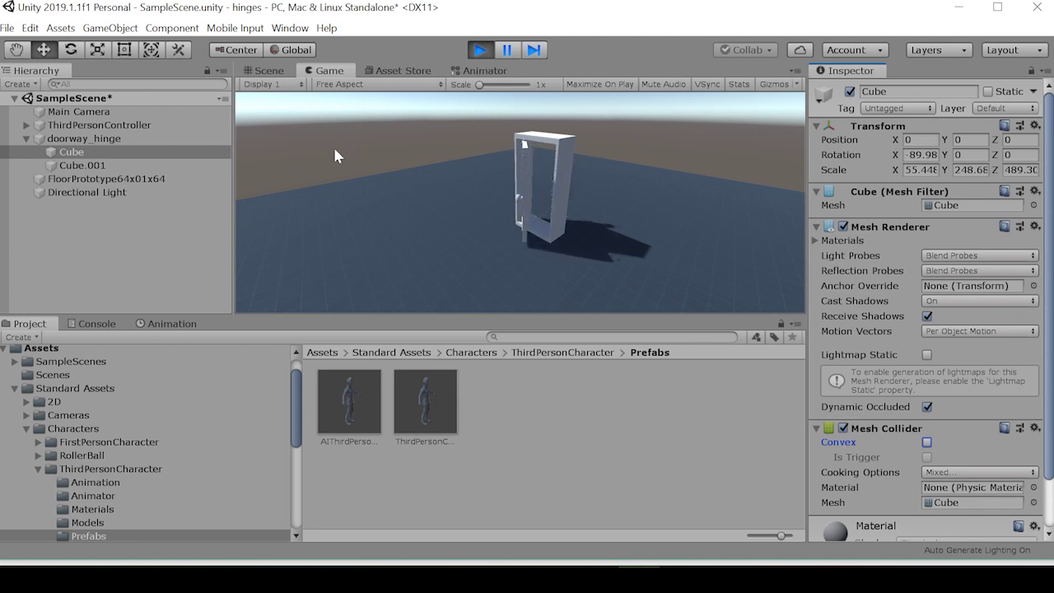
click(479, 50)
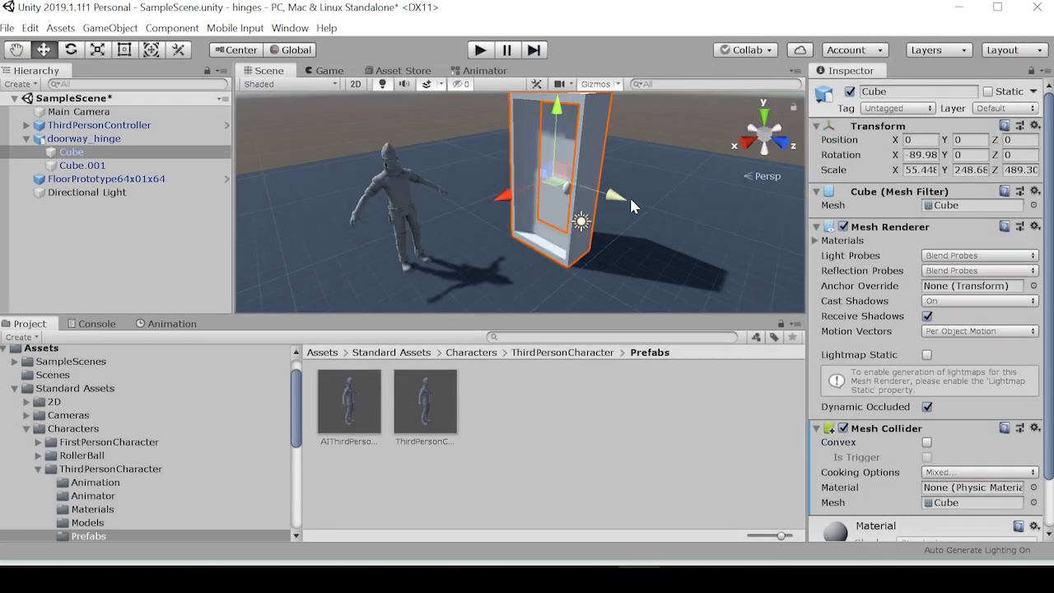
Examine the Mesh Collider settings of the door frame Cube and the components of the door panel Cube.001
click(130, 163)
click(131, 155)
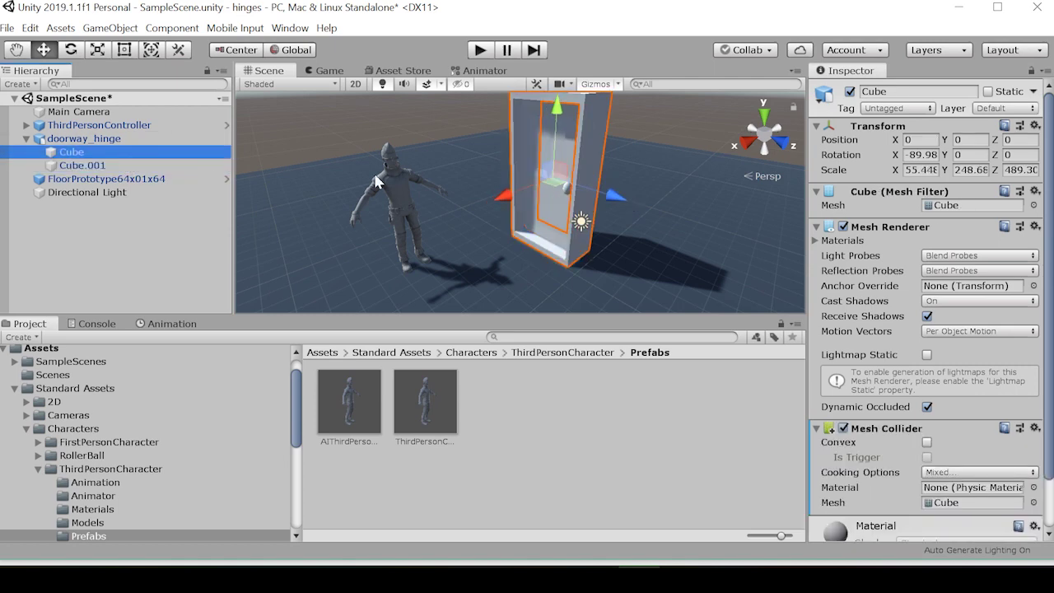
scroll(971, 411, down, 2)
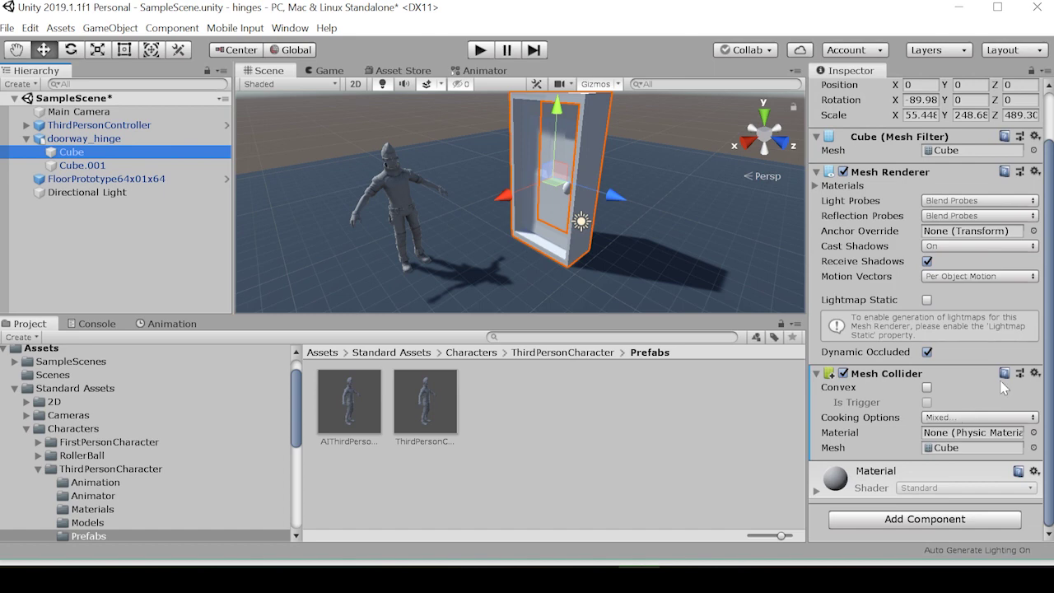
scroll(645, 247, up, 3)
scroll(641, 245, down, 4)
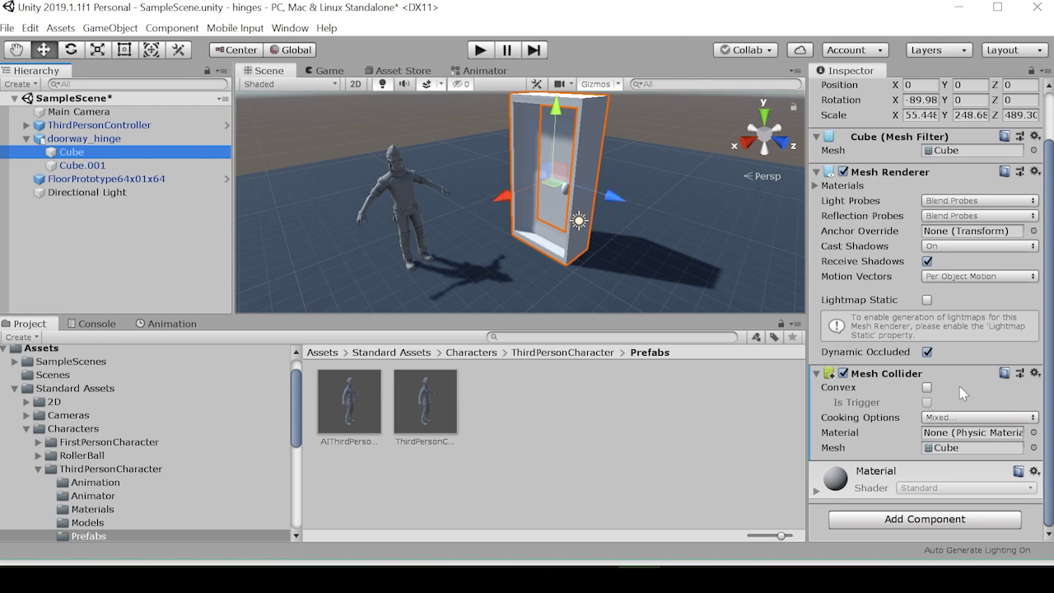
click(586, 131)
click(82, 165)
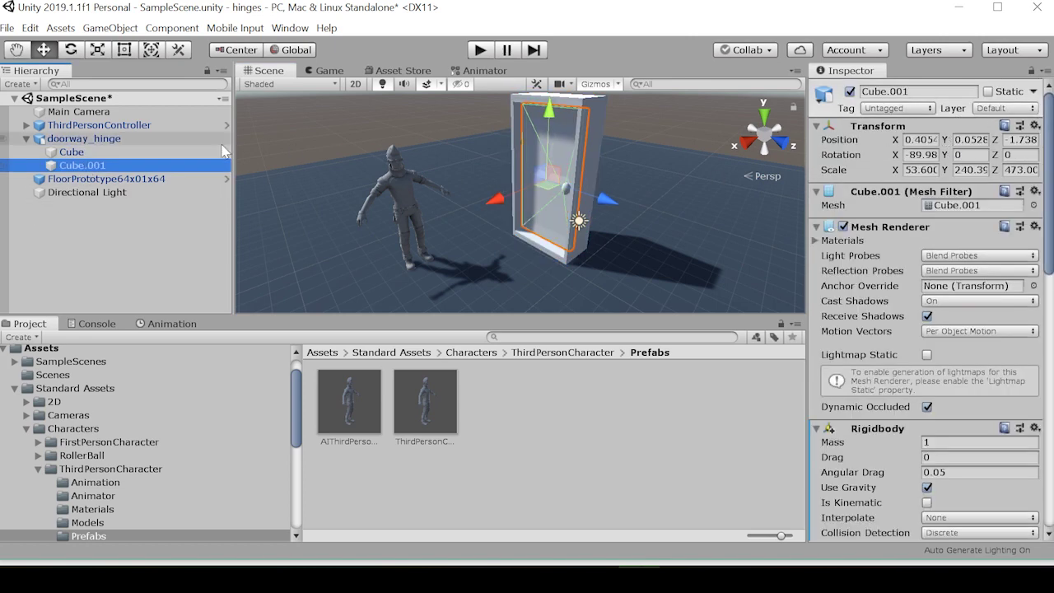
Set the scale of the door frame object Cube to X 52.46, Y 256 and Z 502.1
click(136, 154)
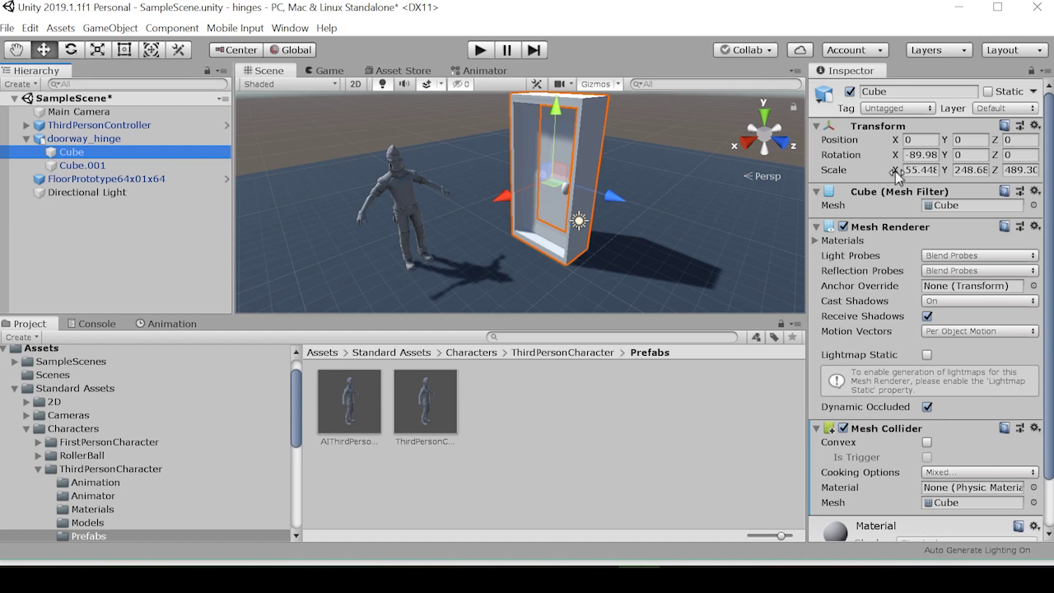
drag(898, 176, 846, 170)
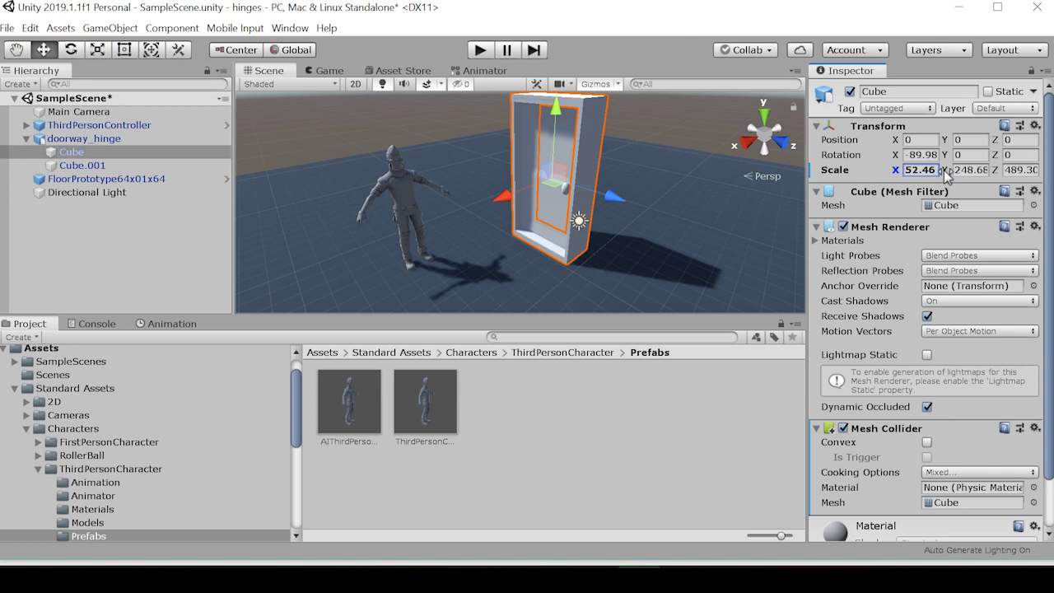
drag(947, 176, 1021, 175)
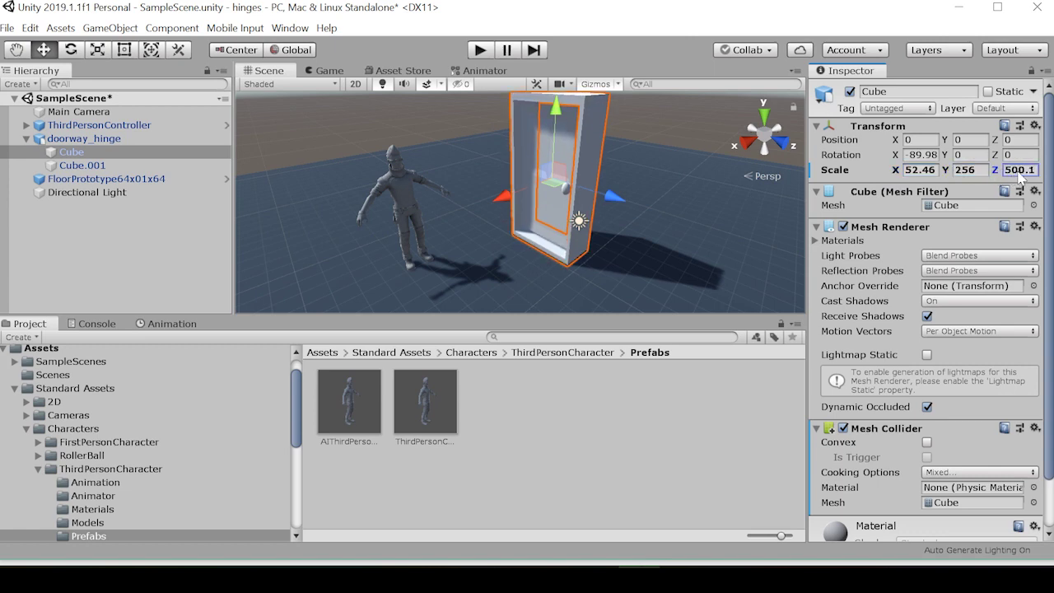
Play the scene and move the character through the doorway and around the door to test the rescaled frame
click(483, 55)
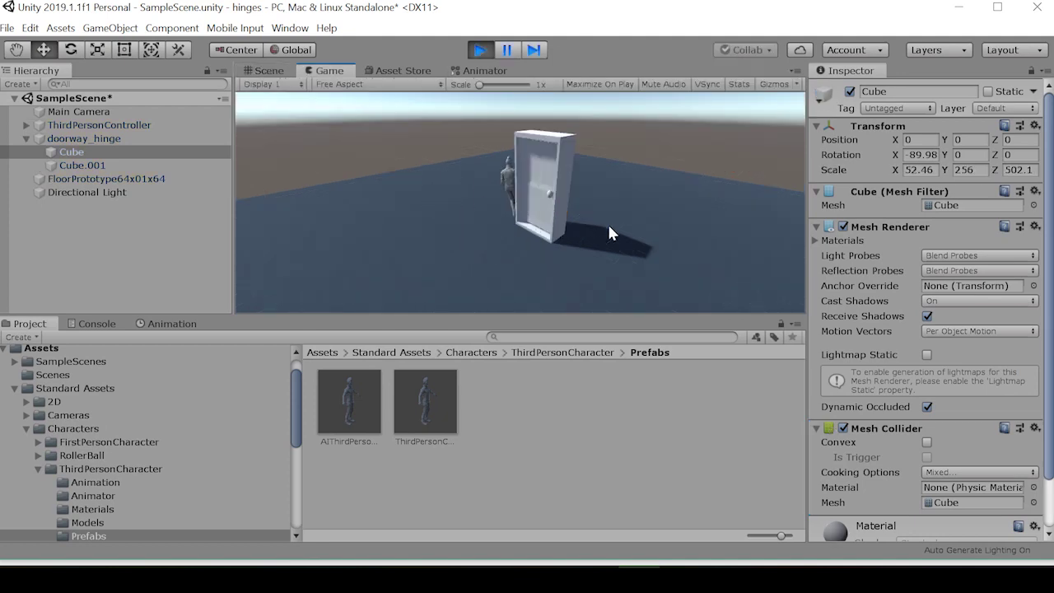
key(a)
key(s)
key(w)
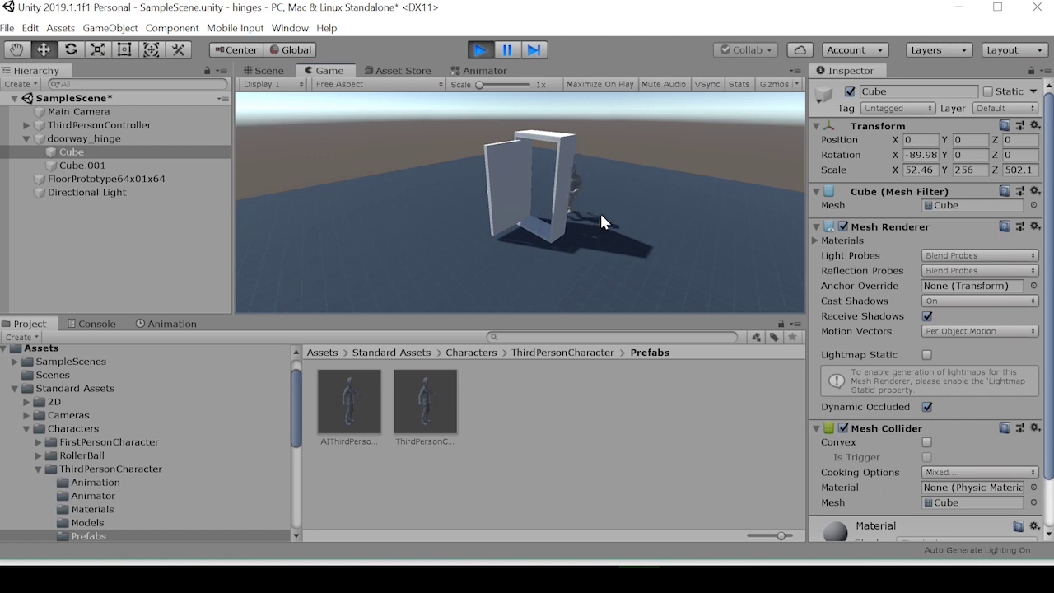
key(s)
key(w)
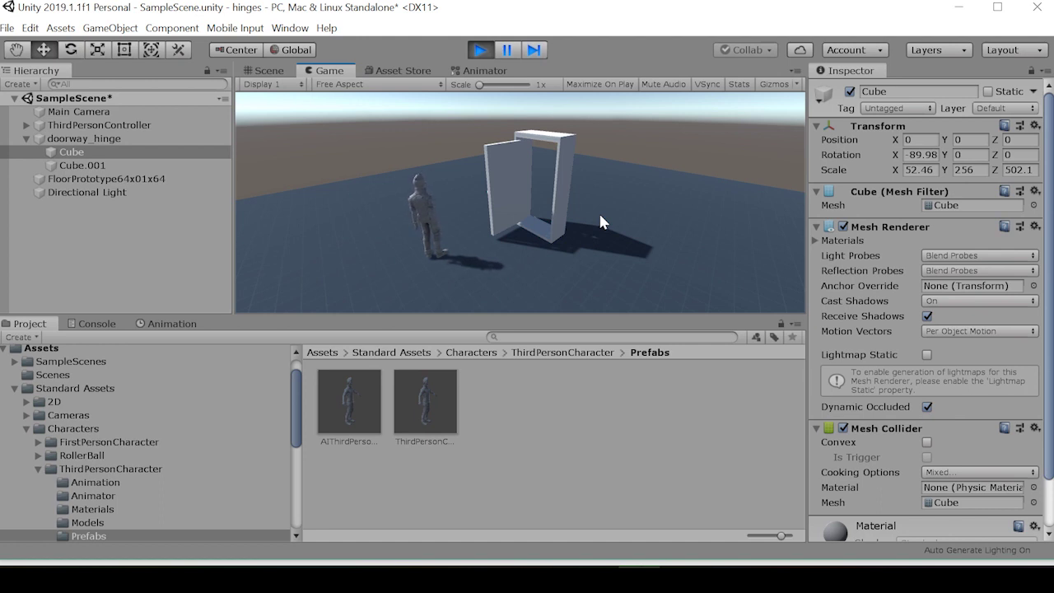
key(d)
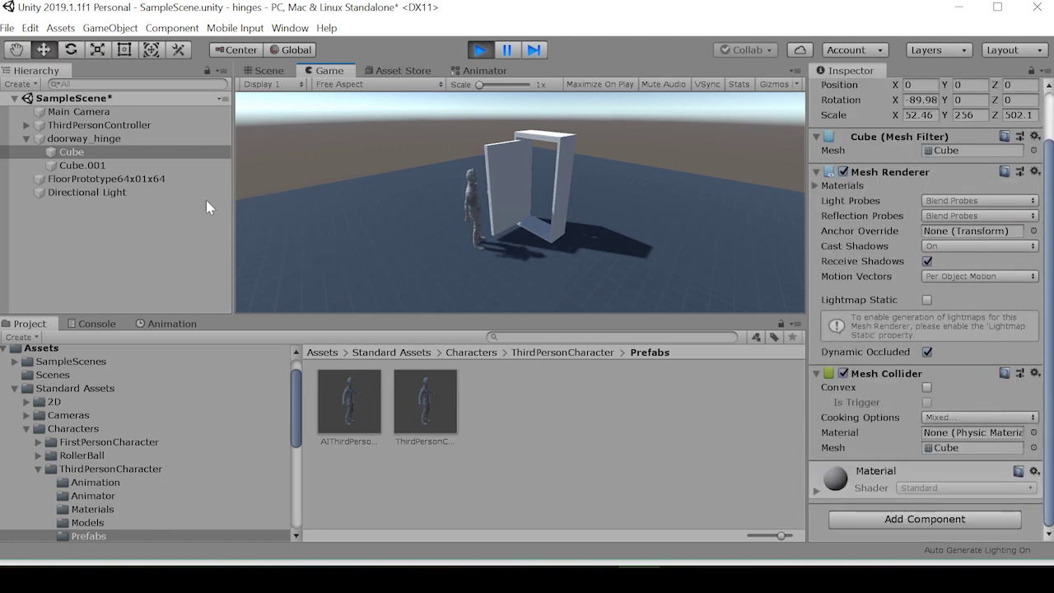
Review the Hinge Joint settings of the door panel Cube.001 and open the Rigidbody selection for its Connected Body
click(88, 140)
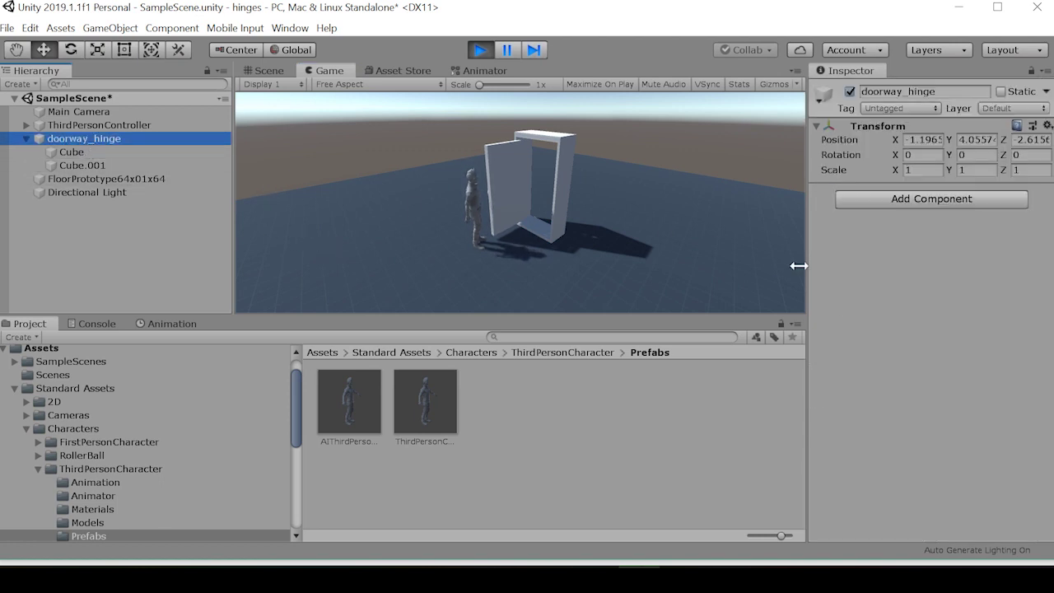
click(82, 164)
scroll(931, 329, down, 5)
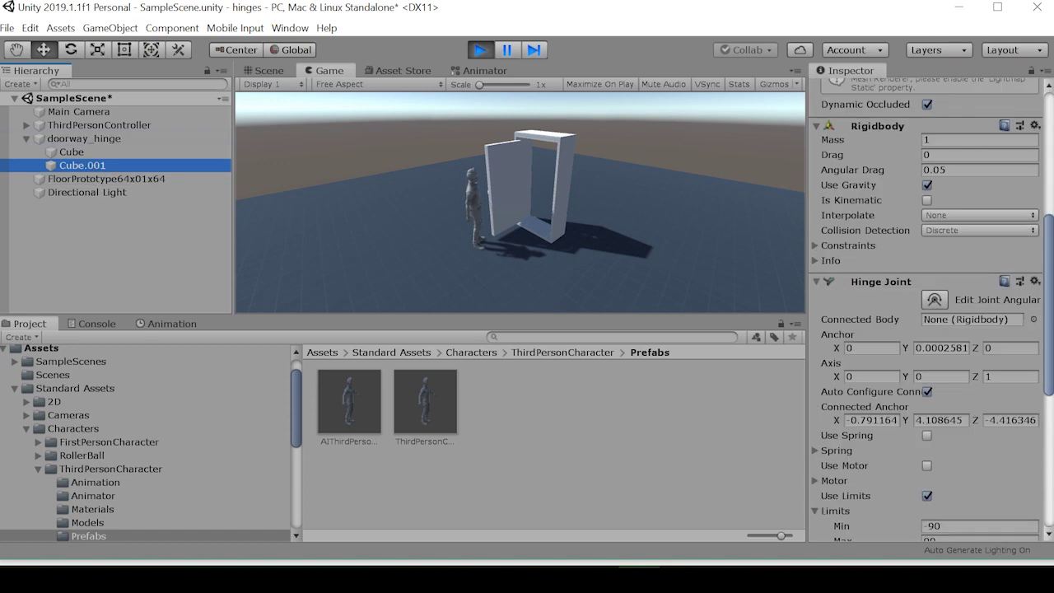
scroll(922, 370, down, 4)
scroll(930, 370, down, 4)
scroll(930, 370, up, 4)
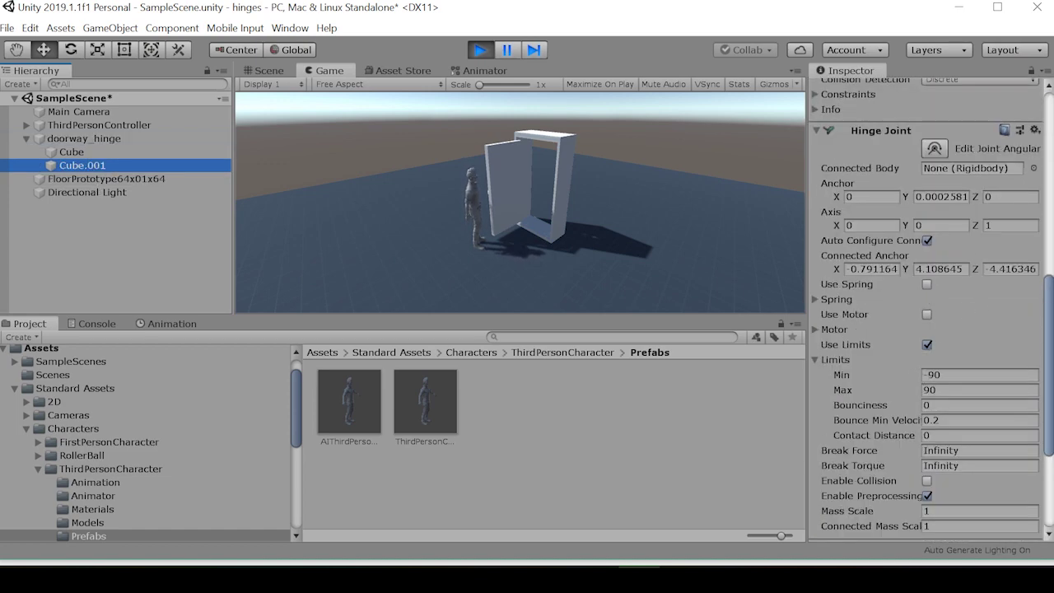
click(1033, 168)
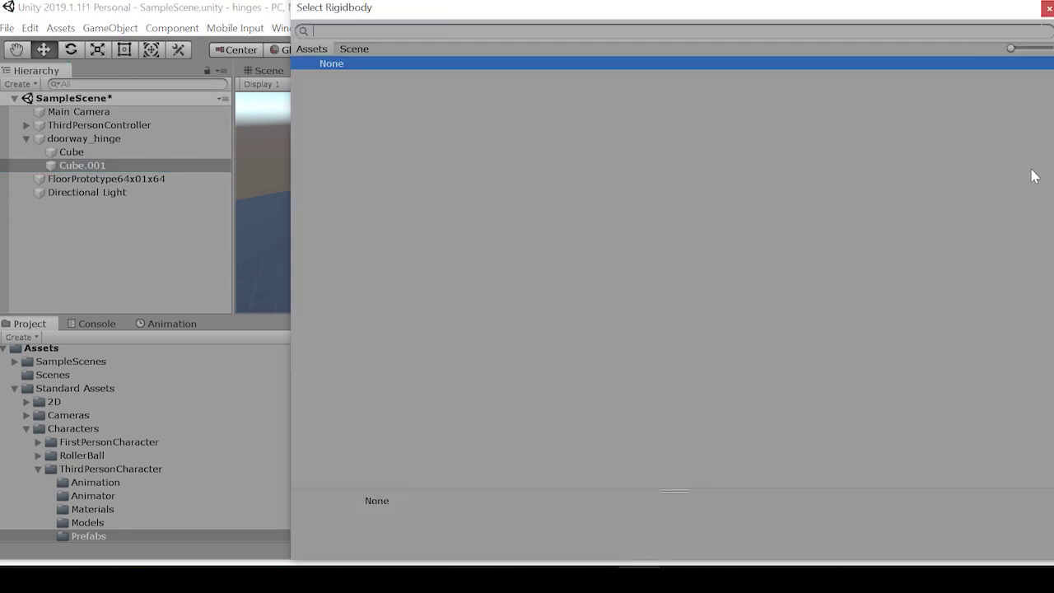